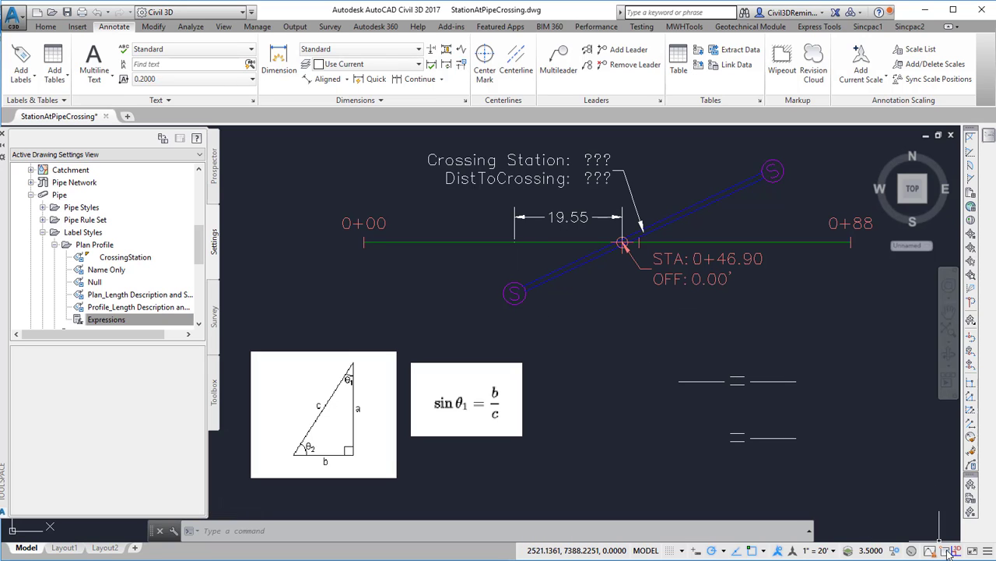
Step: End the object isolation and examine the magenta triangle and the green triangle along the pipe
click(903, 551)
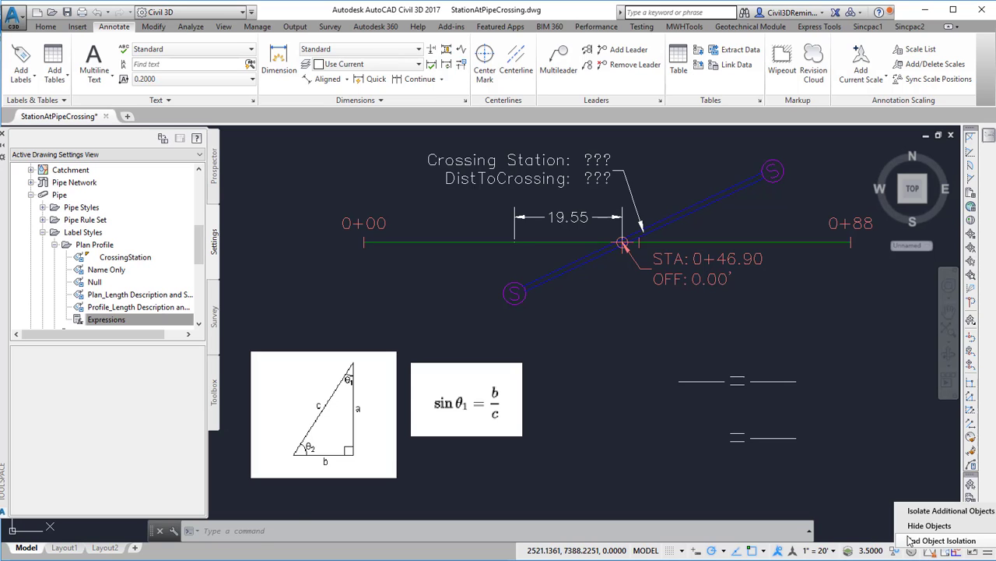
click(935, 540)
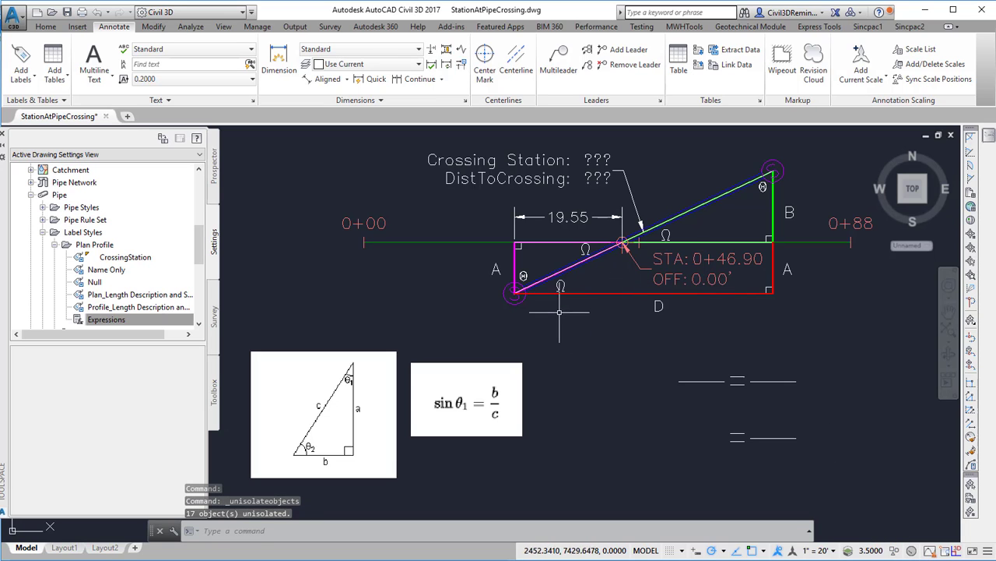
click(541, 279)
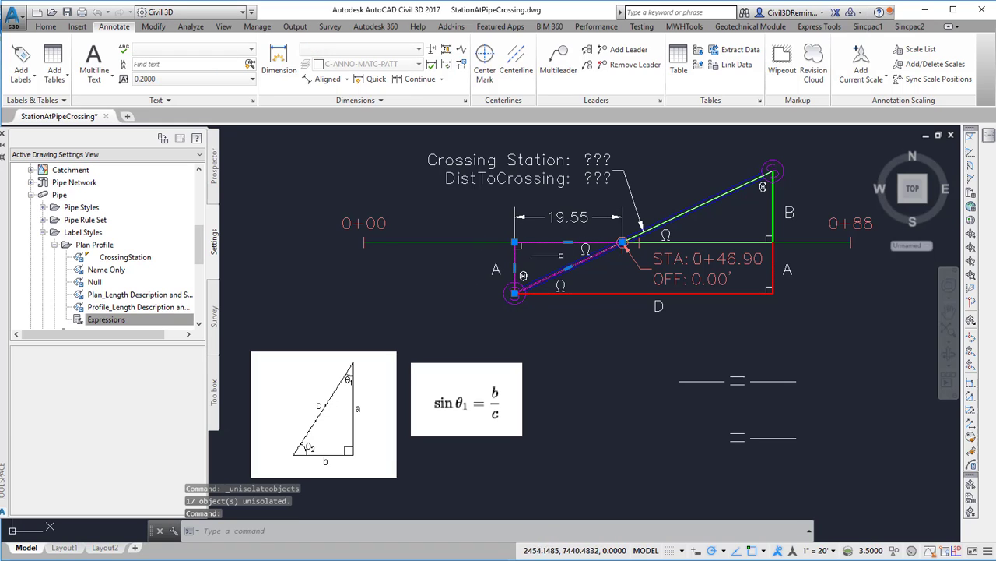
click(767, 187)
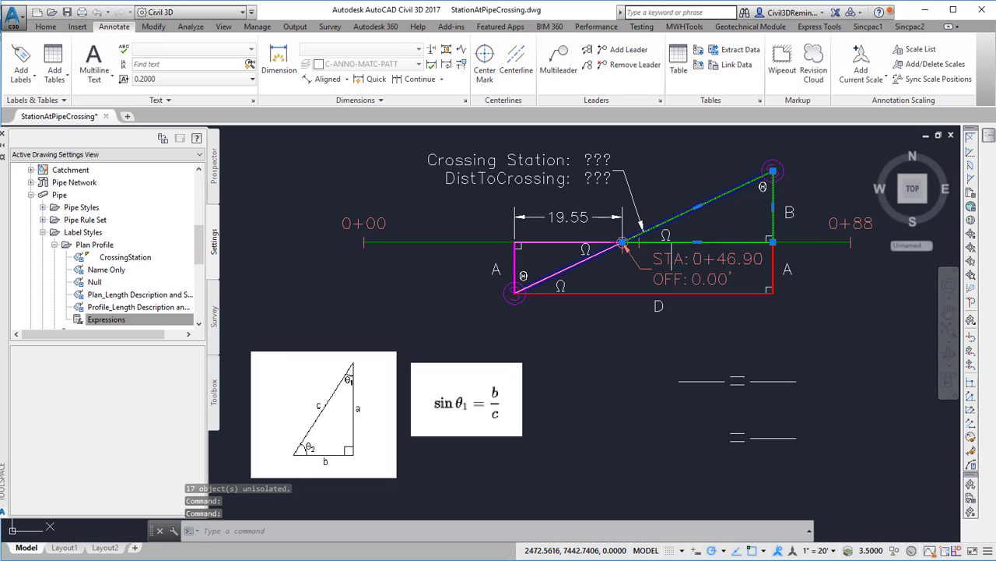
key(Escape)
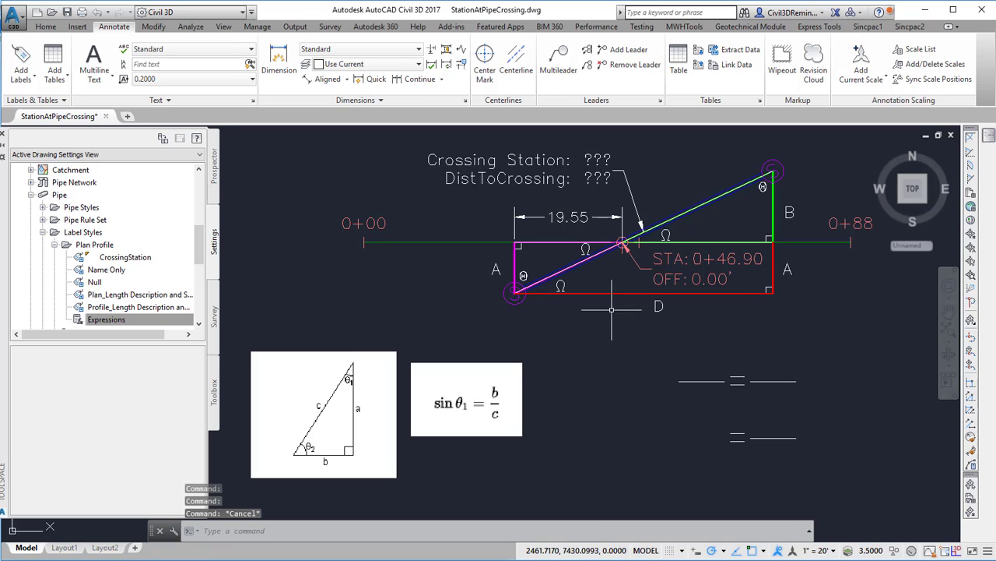
Step: Examine the matching Ω and Θ angle labels of the triangles and the large red triangle with side D
click(585, 249)
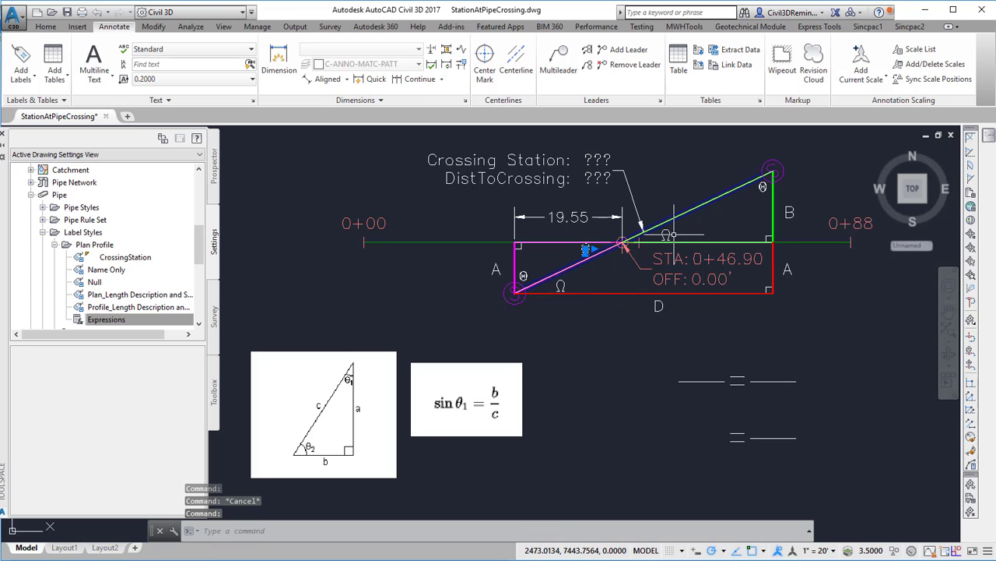
click(668, 234)
key(Escape)
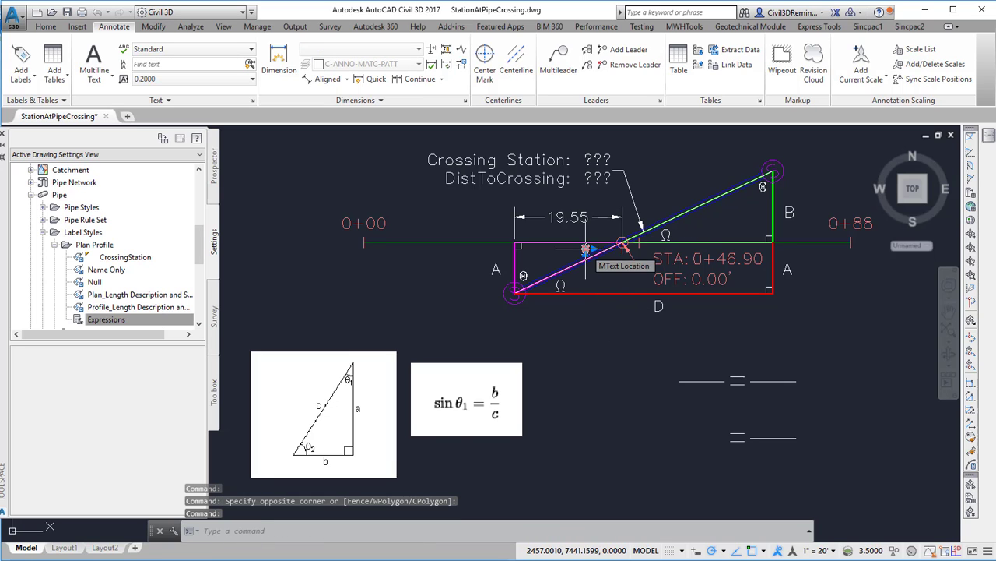
key(Escape)
click(763, 187)
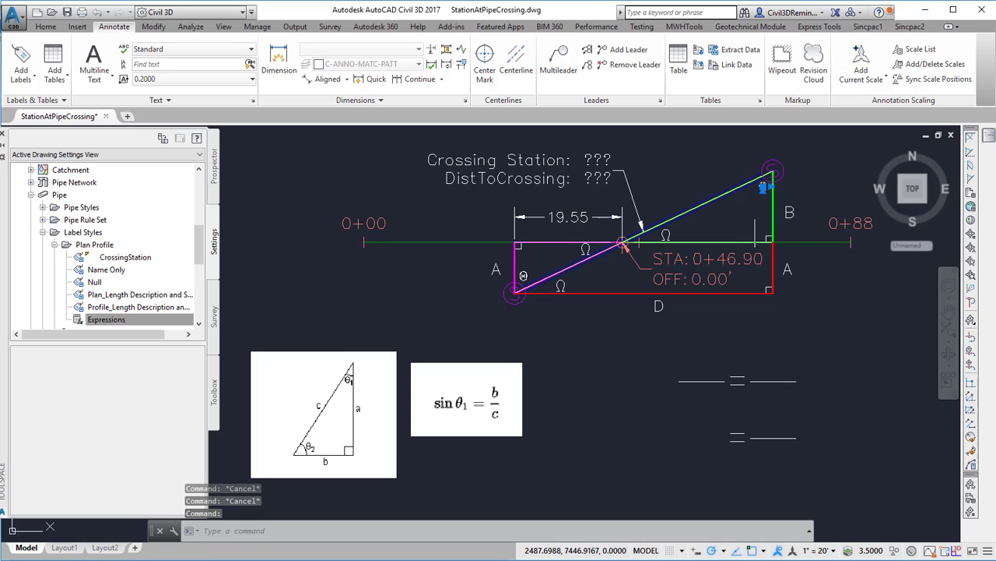
click(526, 272)
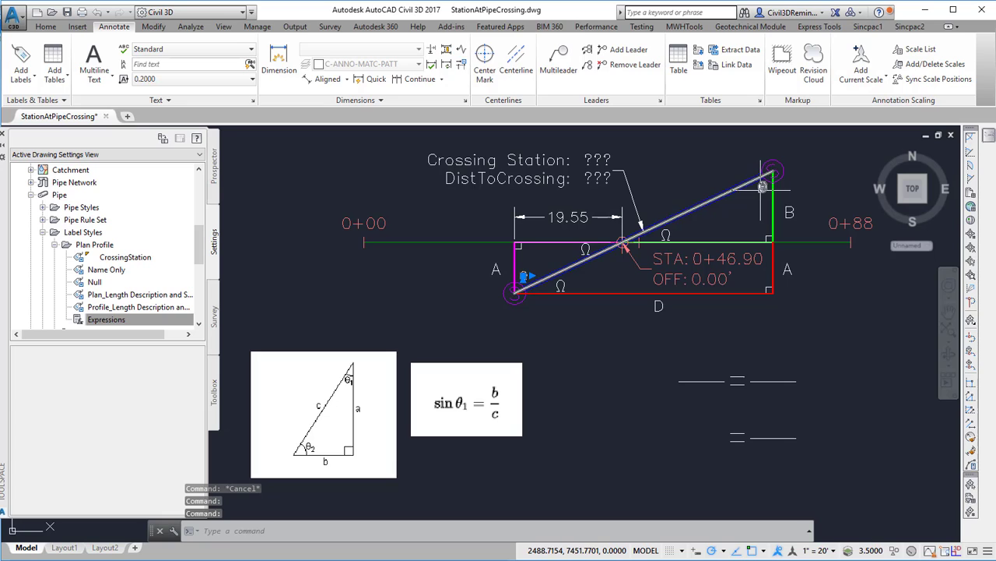
click(761, 192)
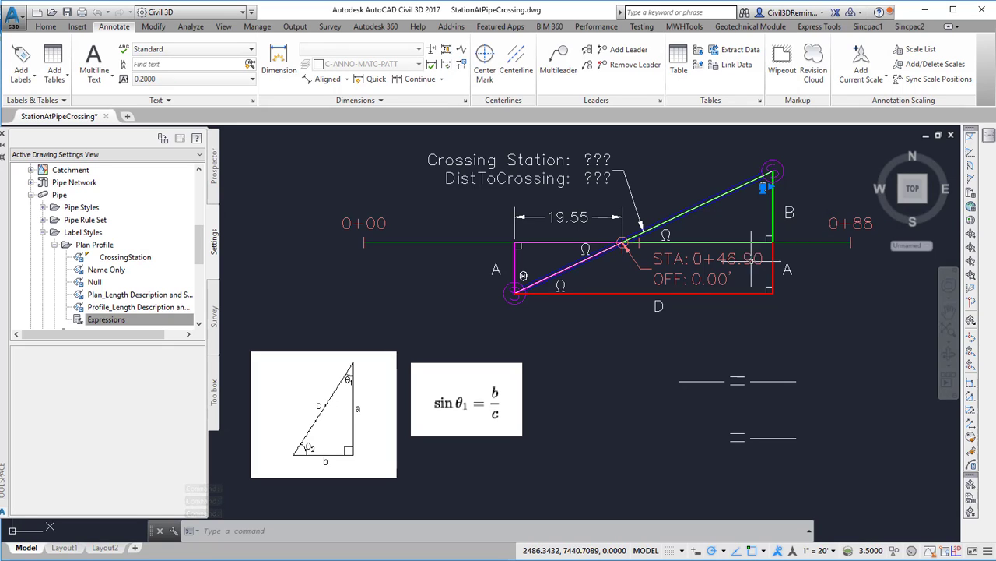
click(756, 294)
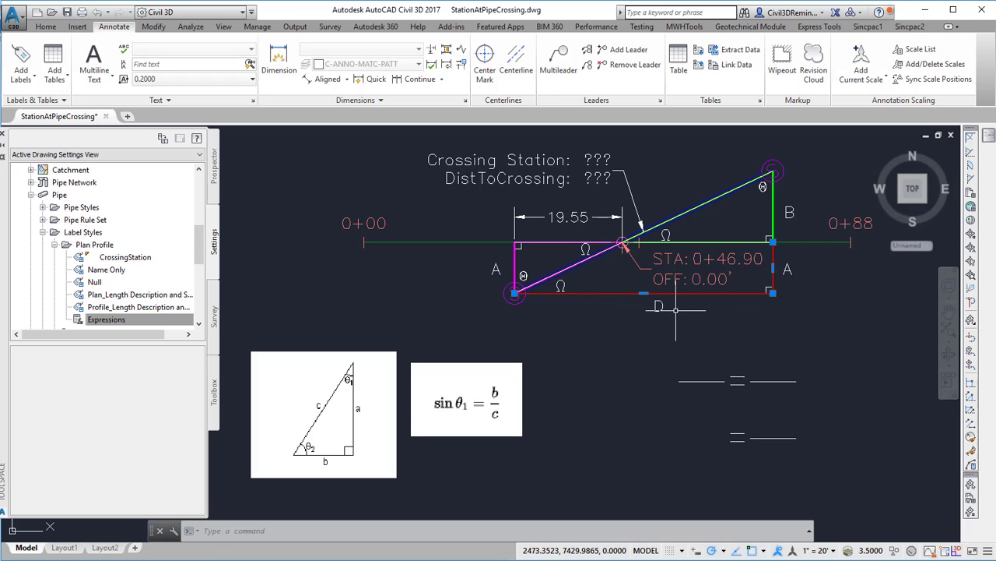
click(575, 287)
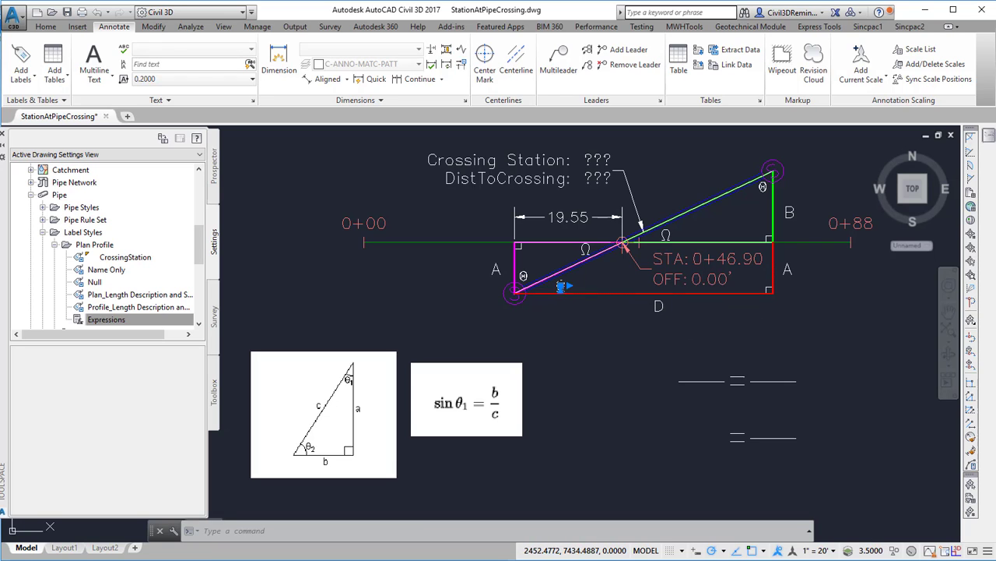
key(Escape)
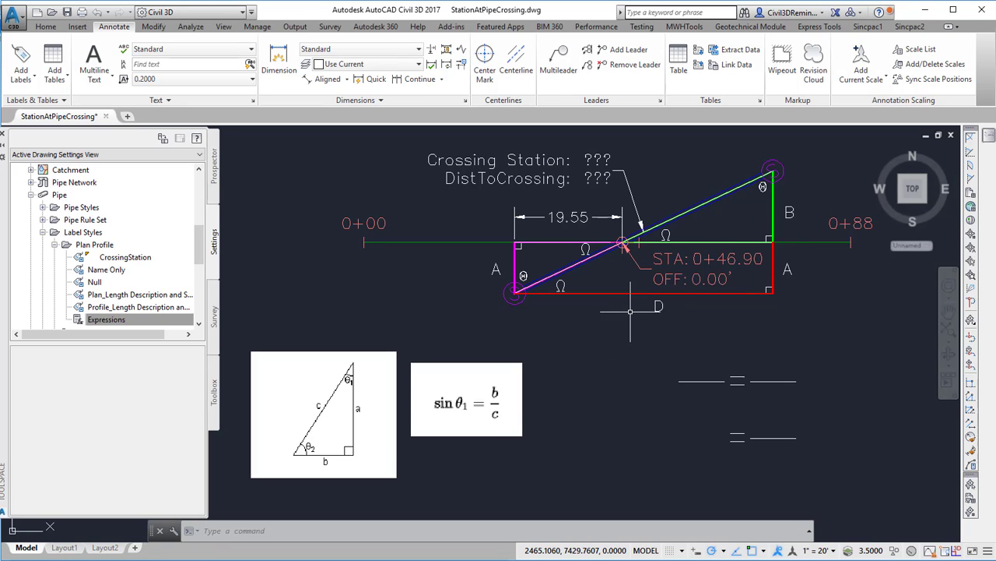
Step: Copy the B label beside the green triangle to above the upper equation's right fraction line
mouse_move(630, 311)
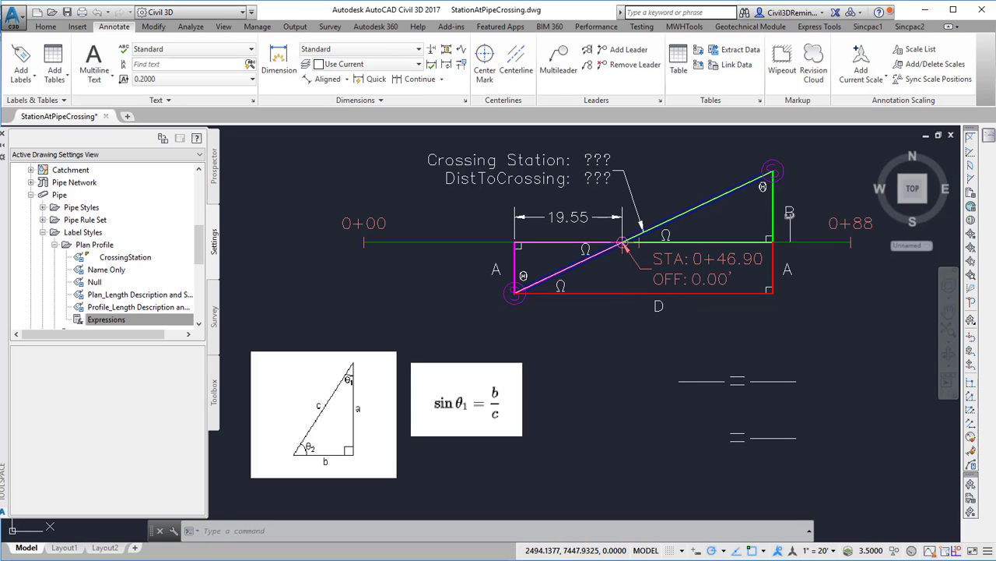
click(789, 213)
click(789, 211)
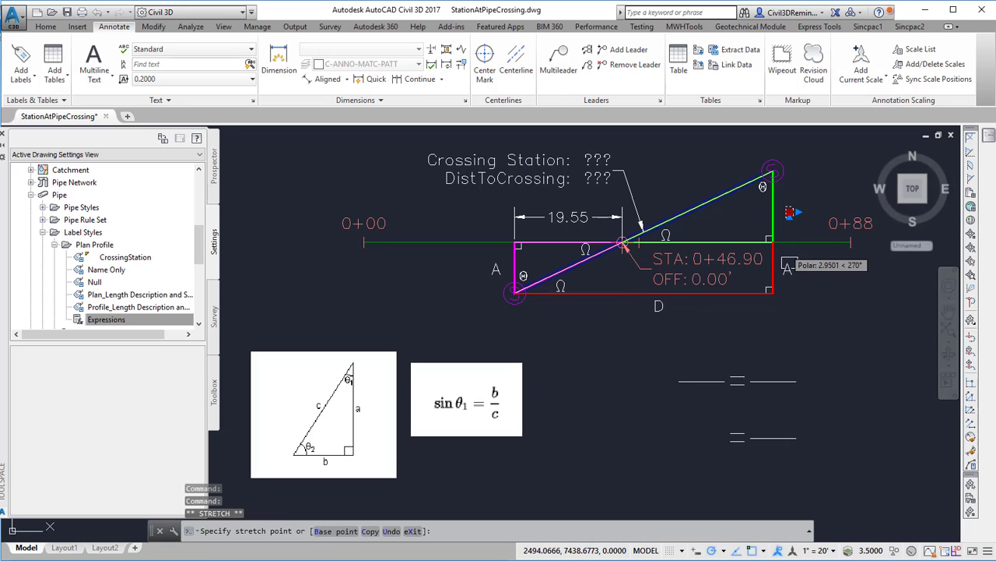
ctrl+click(763, 380)
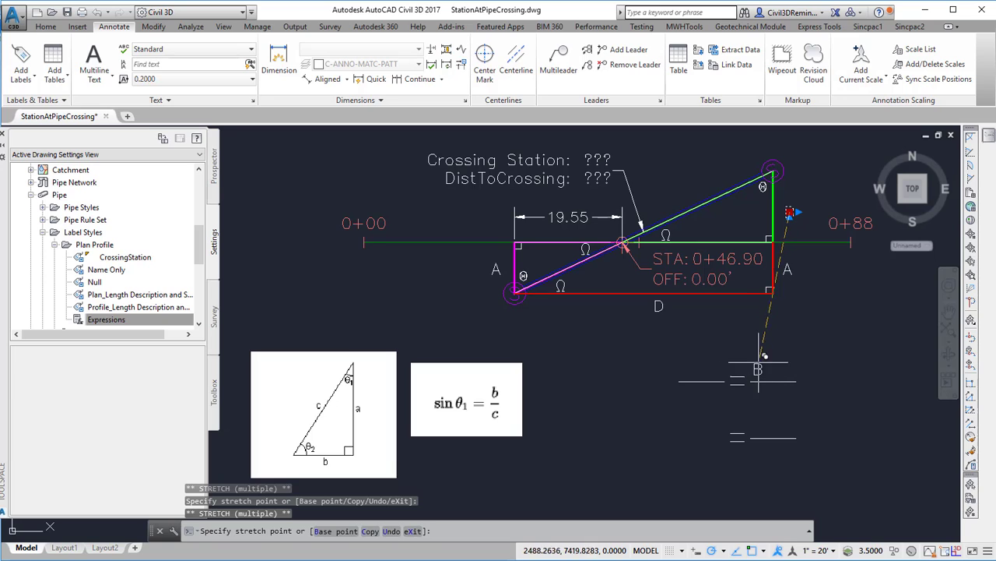
key(Escape)
Step: Copy the A label beside the red vertical side into the numerator, to the right of the copied B
click(788, 268)
text(c)
key(Return)
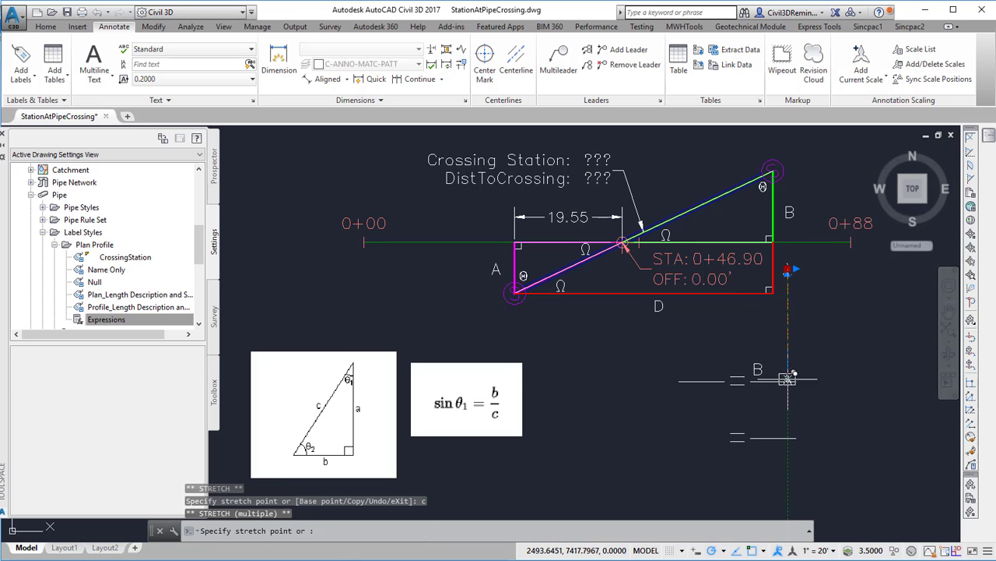
key(Escape)
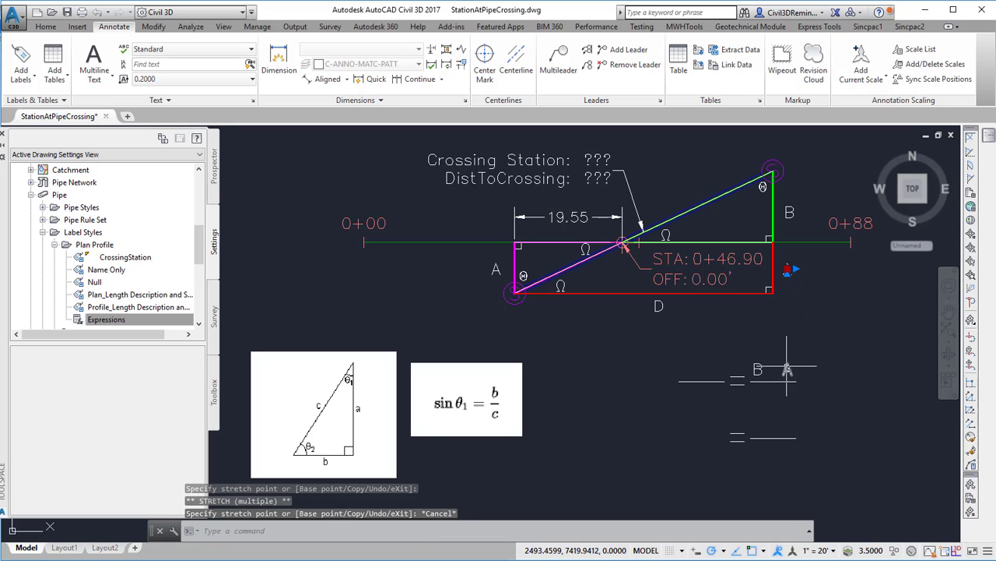
Step: Duplicate the numerator's A into the gap between B and A
click(788, 366)
click(788, 369)
text(c)
key(Return)
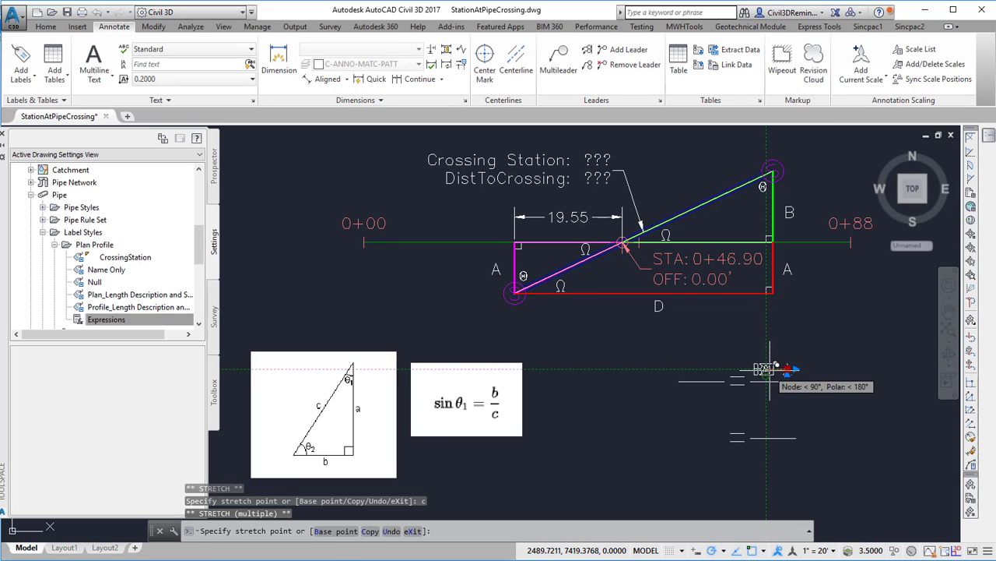
scroll(771, 369, up, 4)
key(Escape)
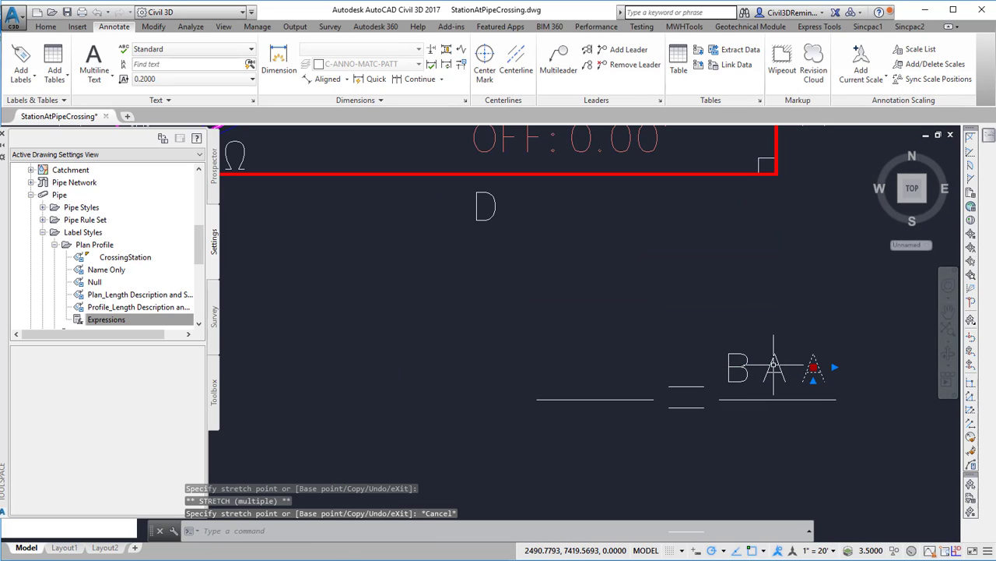
Step: Replace the middle A in the numerator with a plus sign to form B + A
click(773, 364)
click(770, 363)
double_click(773, 362)
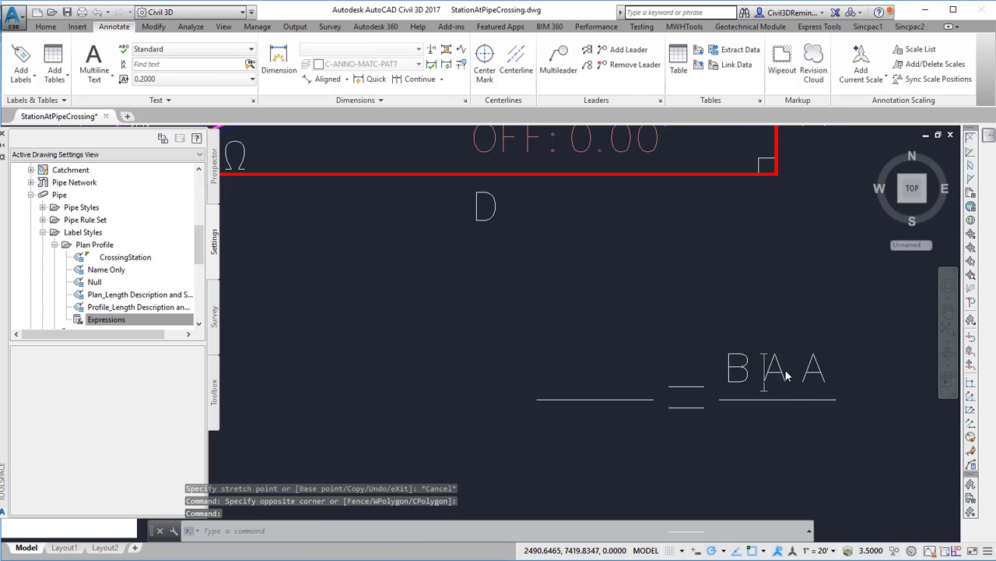
double_click(784, 369)
key(Delete)
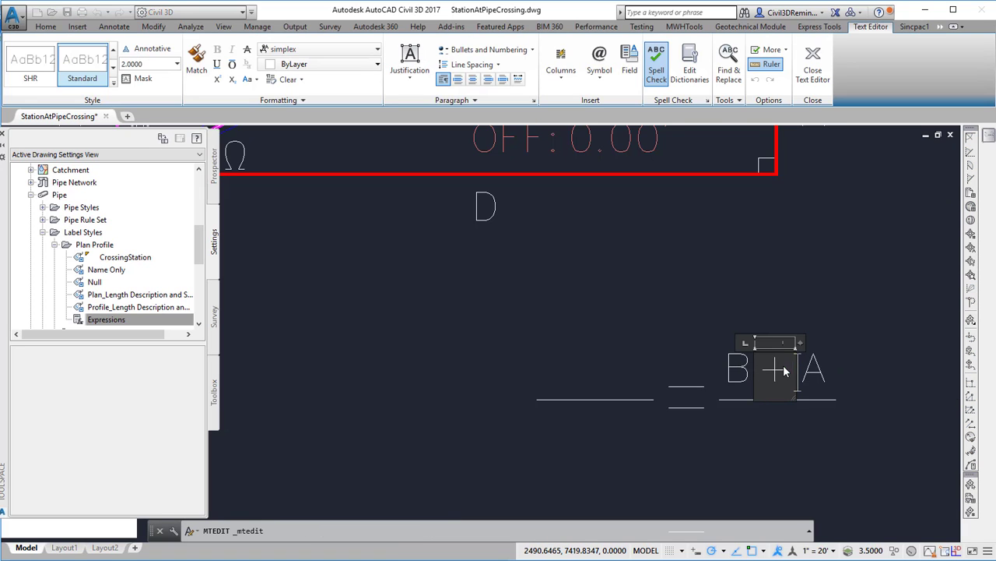
click(674, 331)
scroll(747, 408, down, 5)
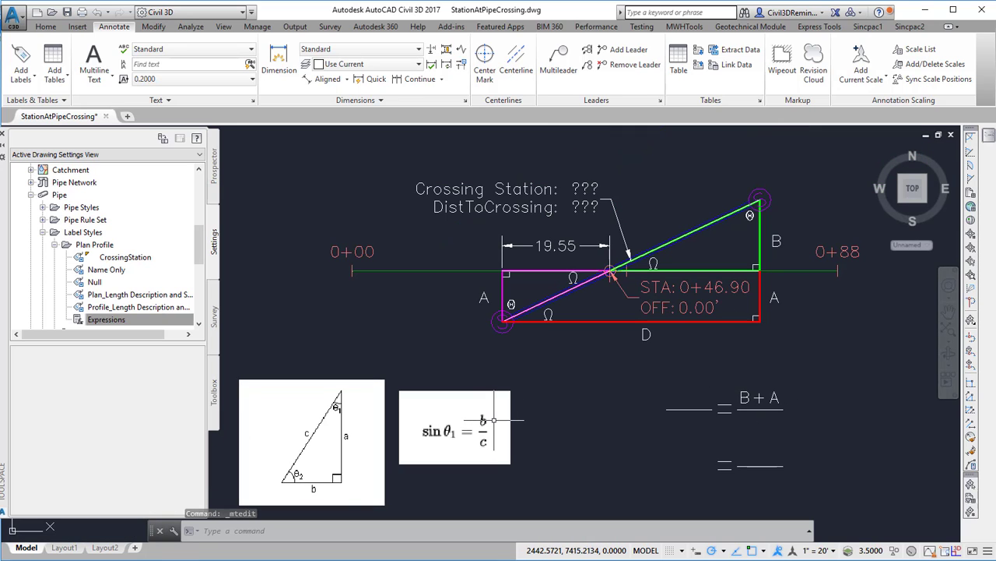
Step: Copy the D label from below the red horizontal side to beneath the B + A fraction line as the denominator
click(646, 335)
click(632, 335)
click(647, 335)
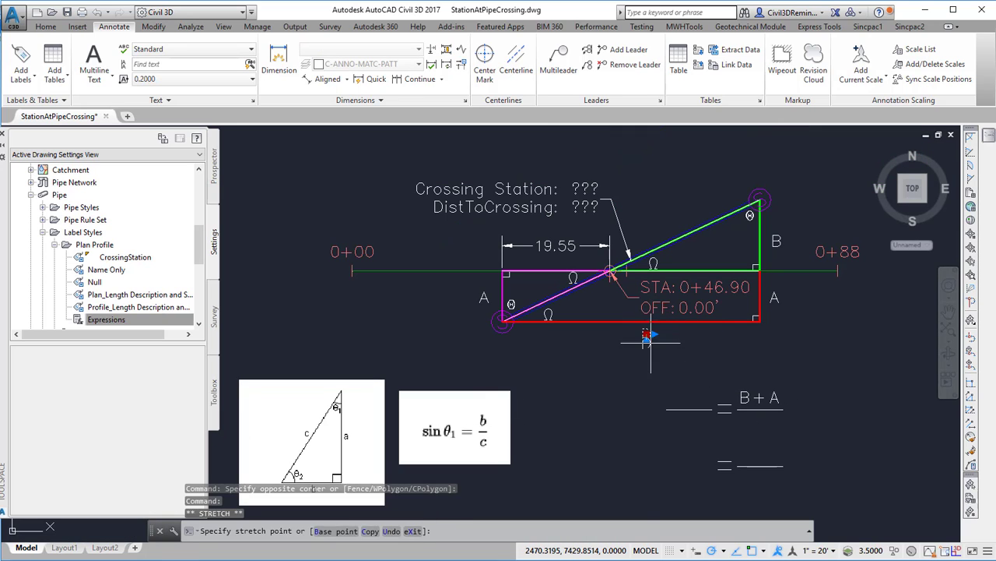
text(c)
key(Return)
scroll(767, 420, up, 2)
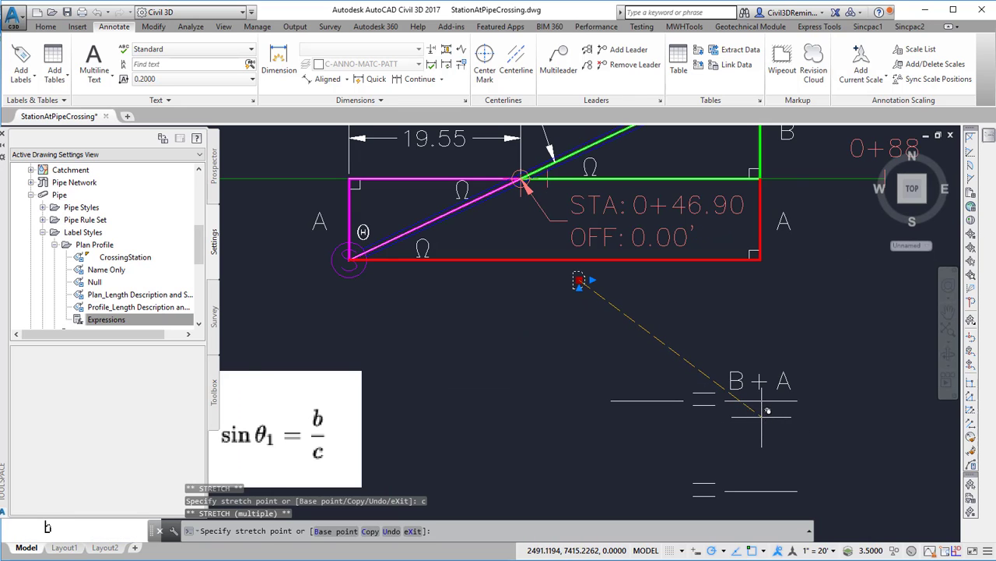
click(763, 412)
key(Escape)
key(Escape)
key(Escape)
scroll(770, 390, down, 2)
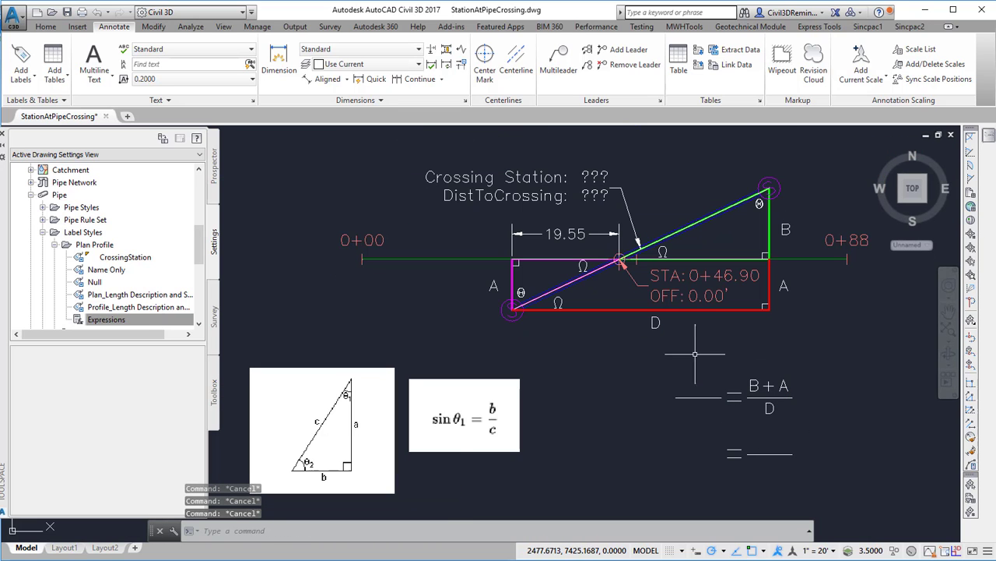
Step: Copy the A label beside the magenta triangle to above its horizontal side, under the 19.55 dimension
middle_drag(695, 354, 741, 354)
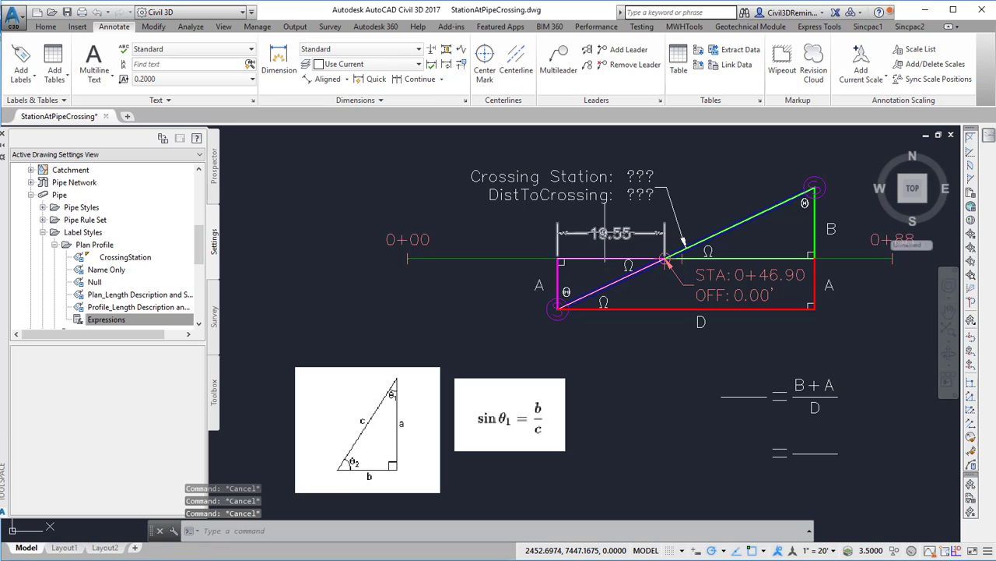
click(603, 234)
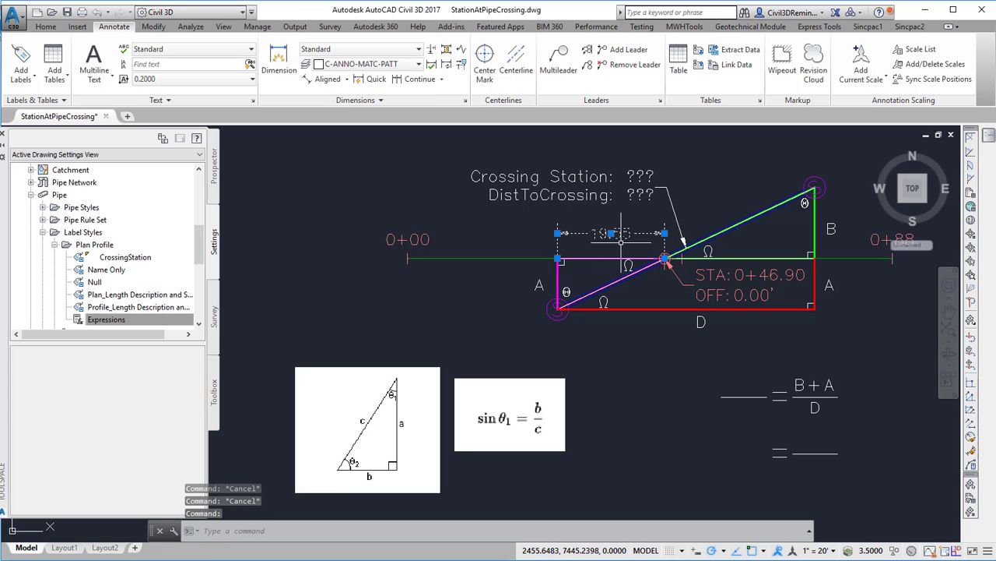
key(Escape)
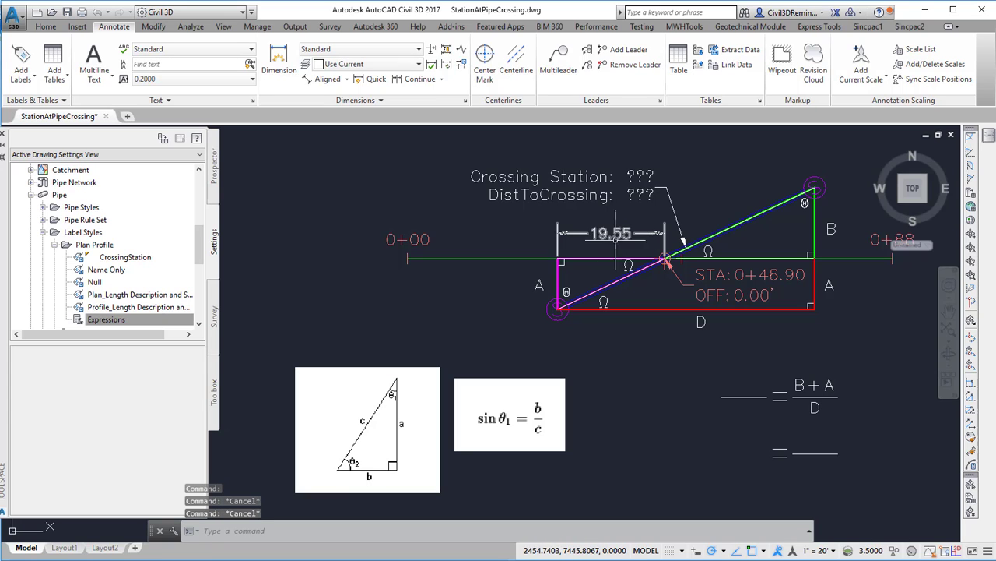
click(540, 286)
click(540, 285)
text(c)
key(Return)
scroll(619, 250, up, 2)
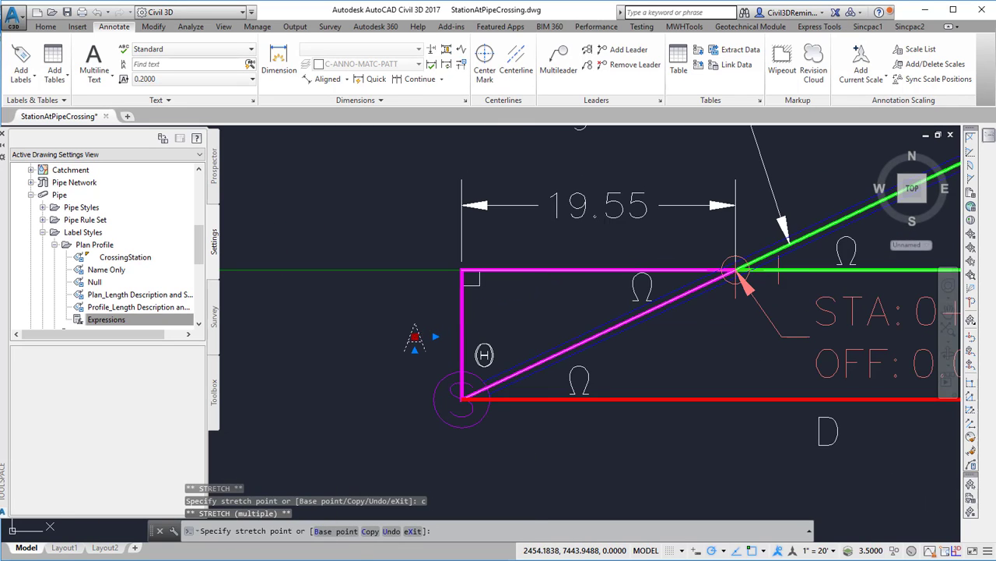
click(604, 249)
key(Escape)
Step: Change the copied A label under the 19.55 dimension to b
double_click(615, 251)
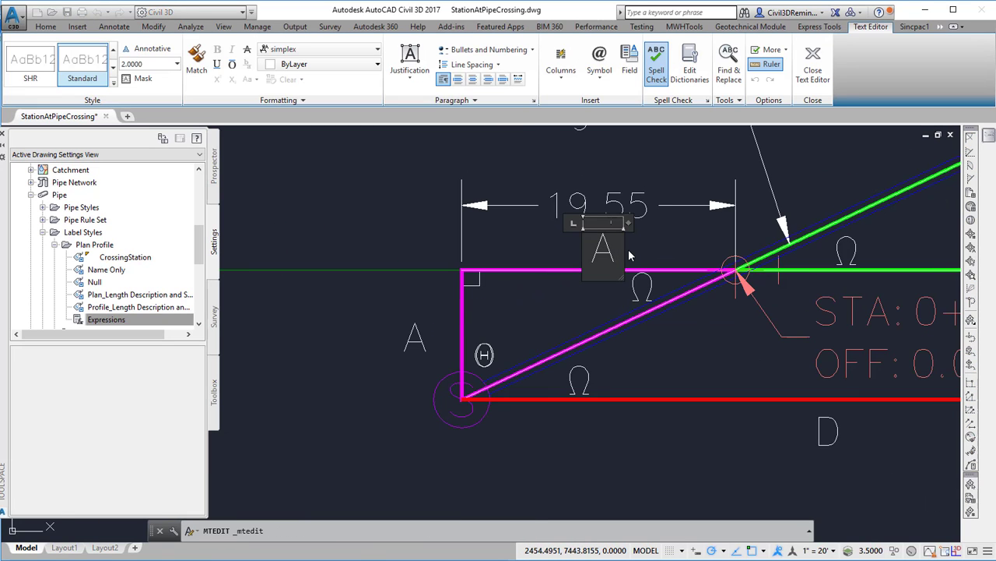
drag(624, 254, 589, 254)
text(b)
key(ctrl+Return)
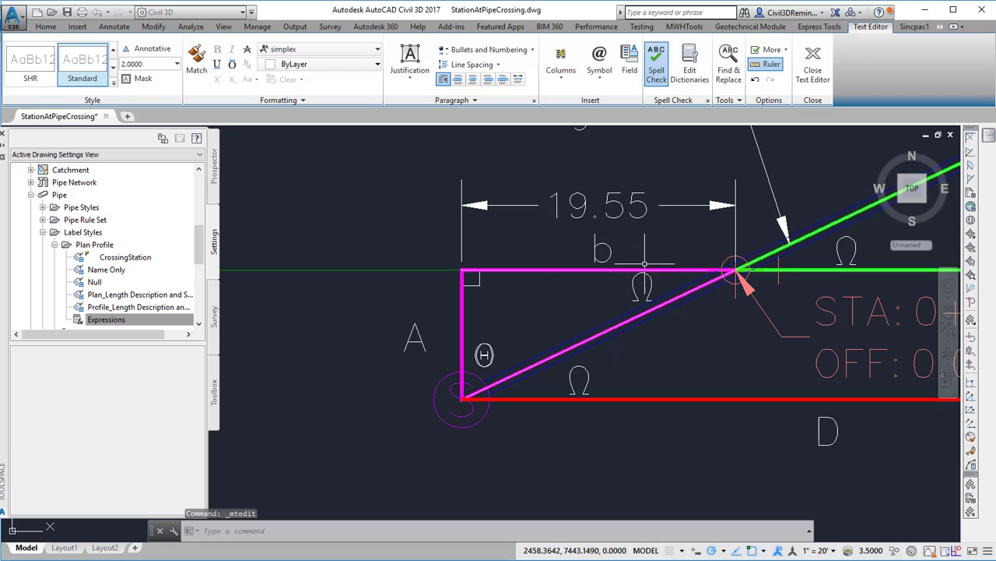
Step: Copy the b label from under the 19.55 dimension to beneath the upper equation's left fraction line
click(603, 250)
scroll(589, 234, down, 2)
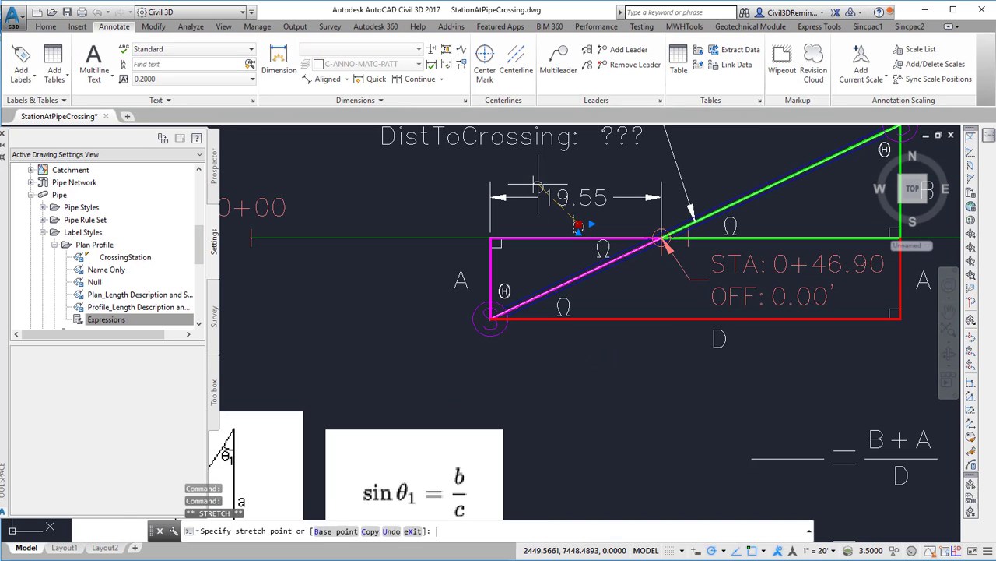
text(c)
key(Return)
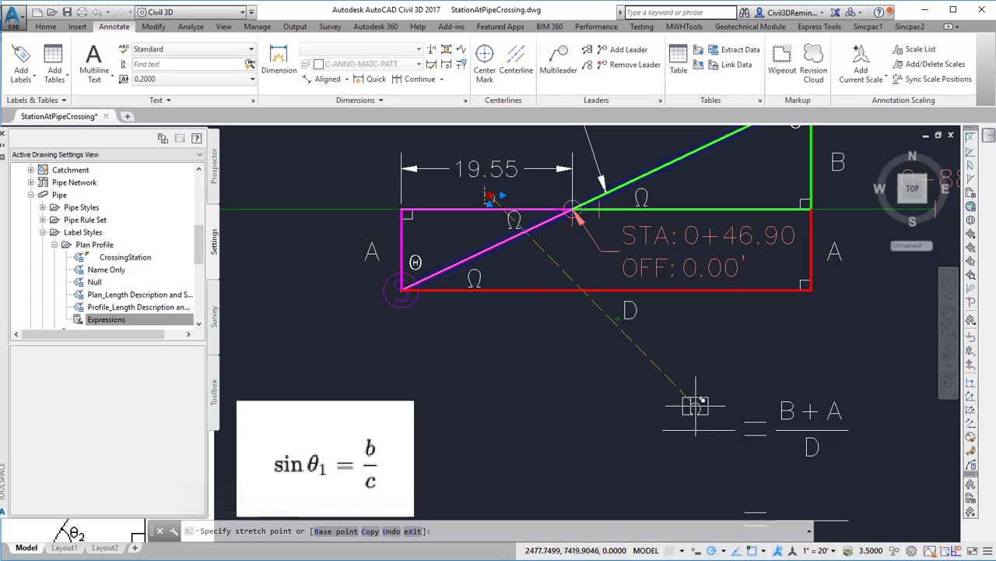
click(700, 446)
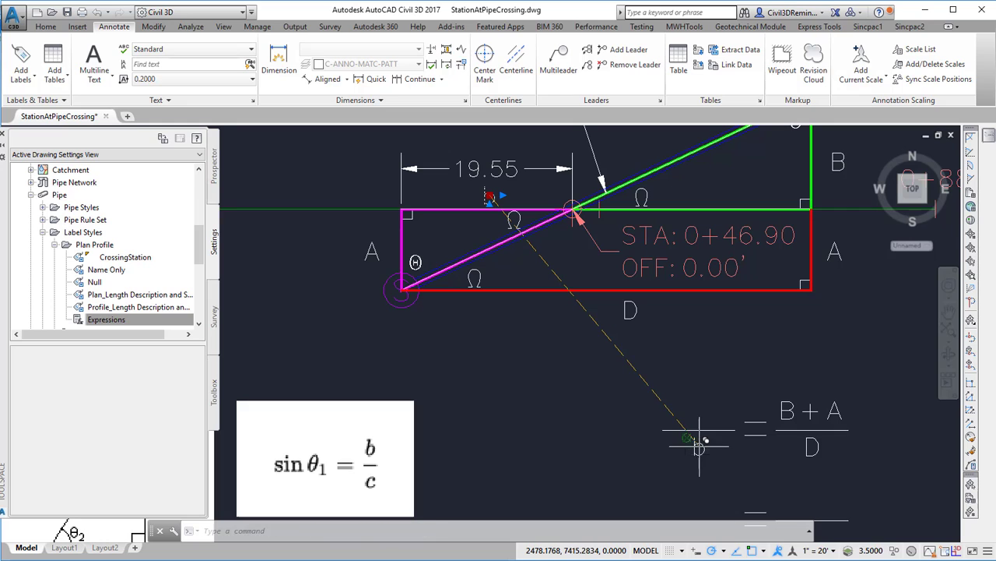
Step: Copy the A label beside the magenta triangle to above the upper equation's left fraction line as the numerator over b
key(Escape)
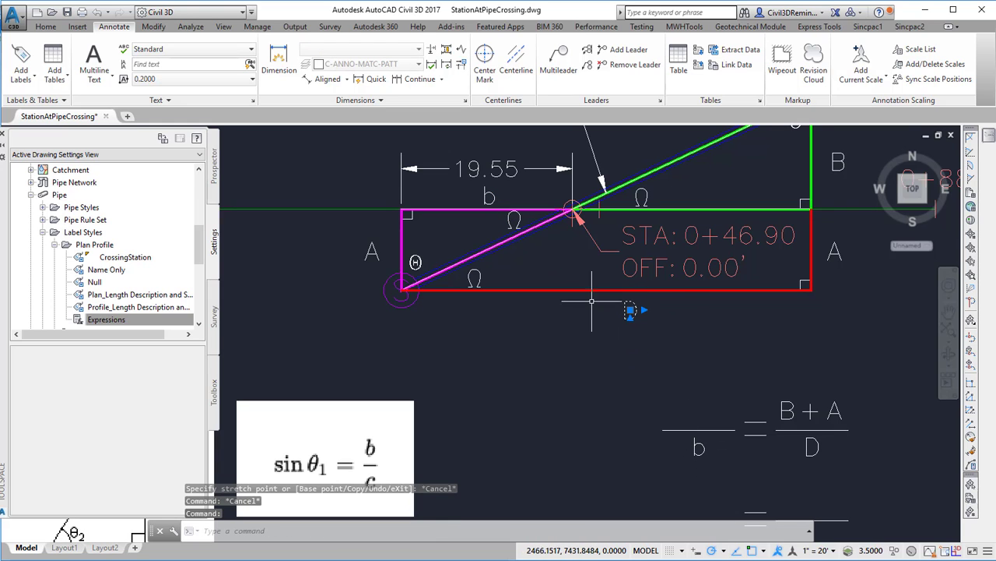
scroll(584, 316, down, 2)
key(Escape)
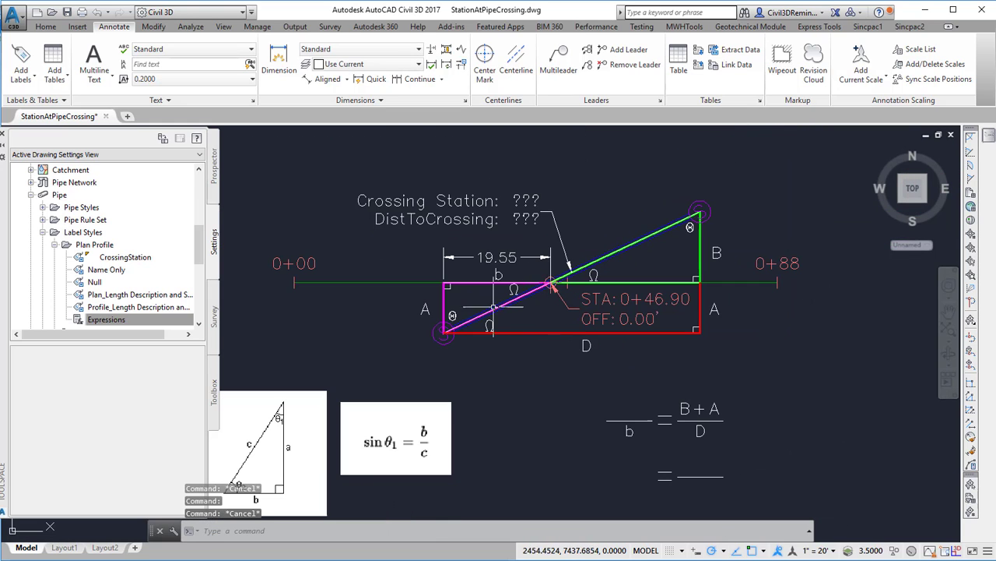
click(432, 310)
click(427, 310)
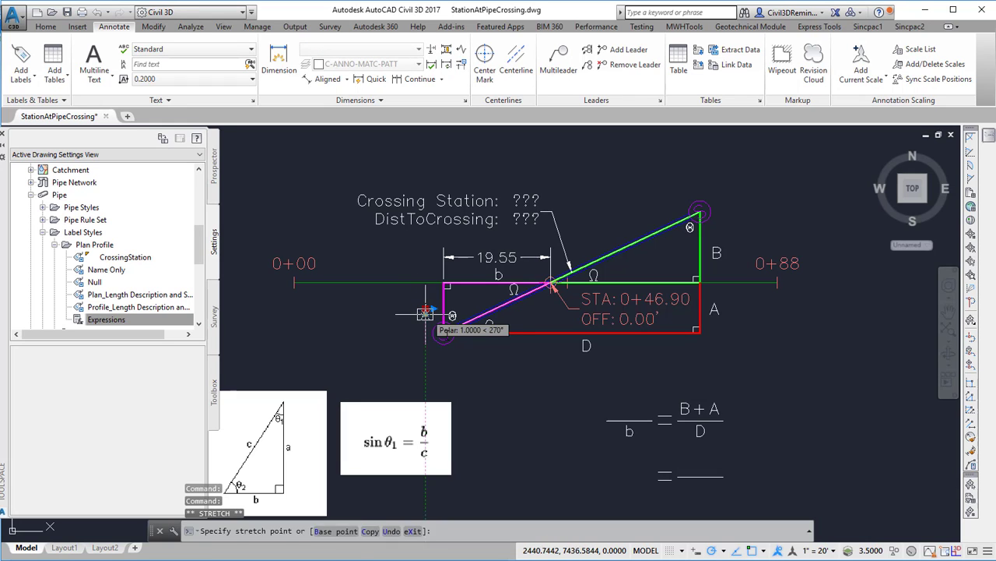
text(c)
key(Return)
scroll(627, 407, up, 3)
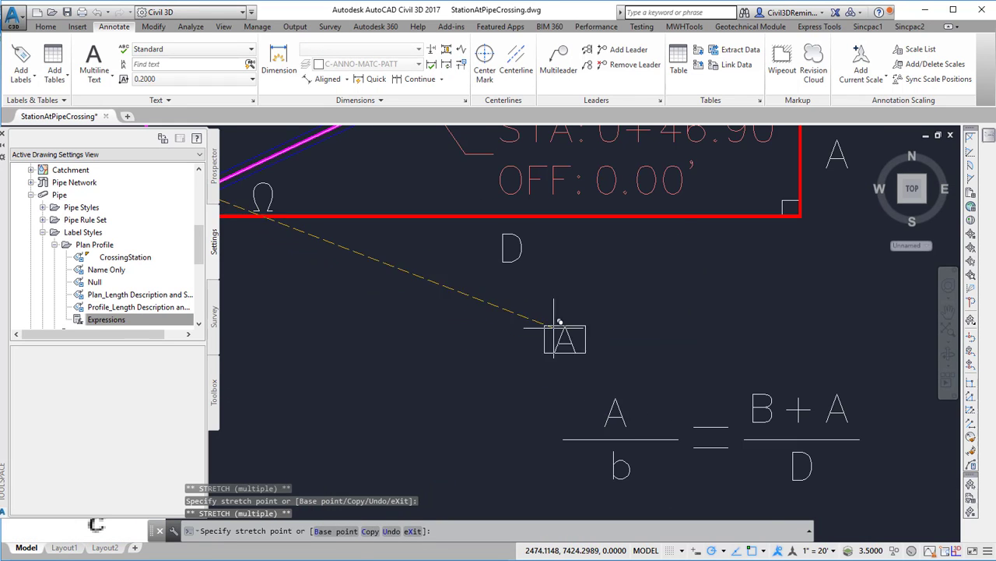
scroll(567, 337, down, 2)
key(Escape)
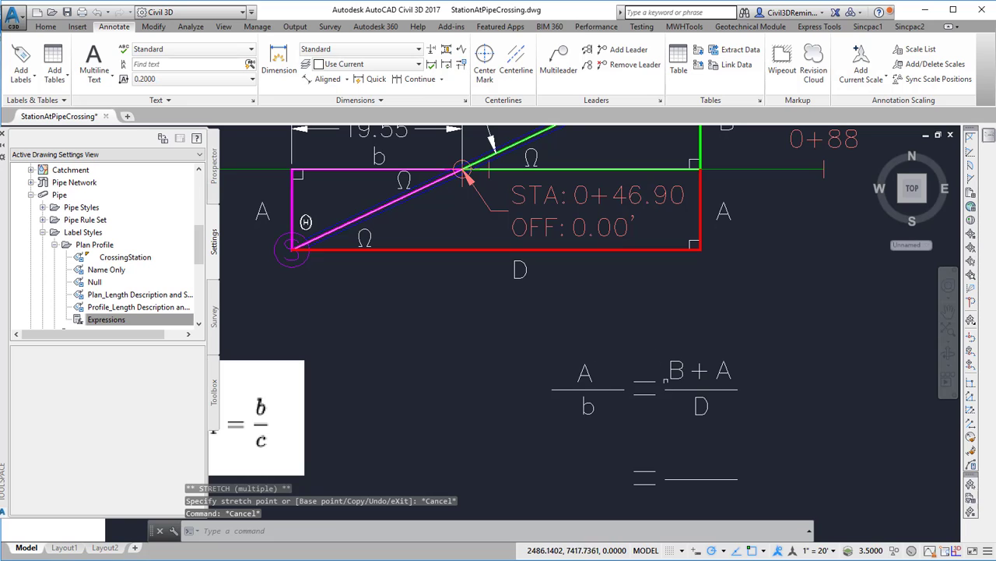
middle_drag(408, 424, 534, 379)
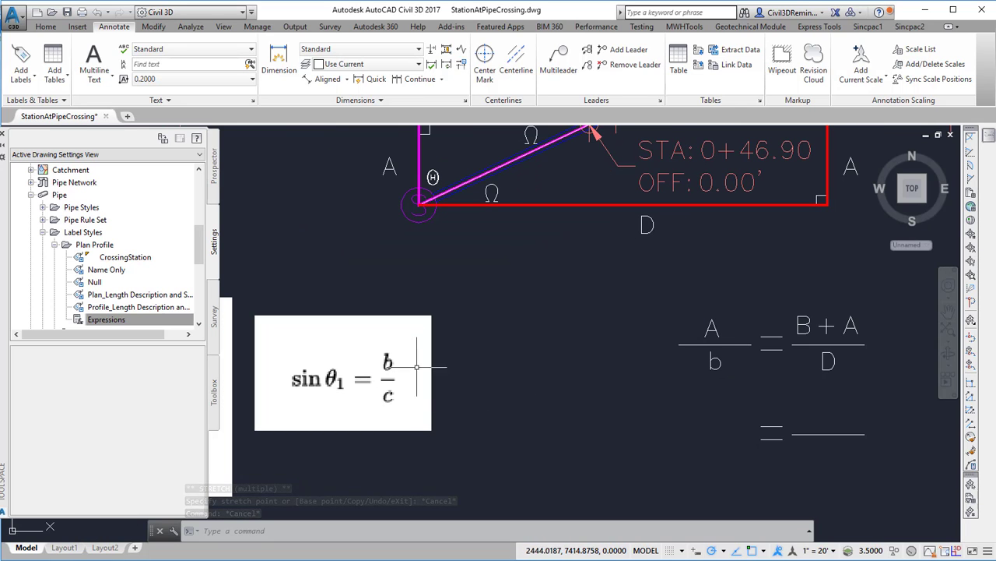
scroll(334, 393, down, 2)
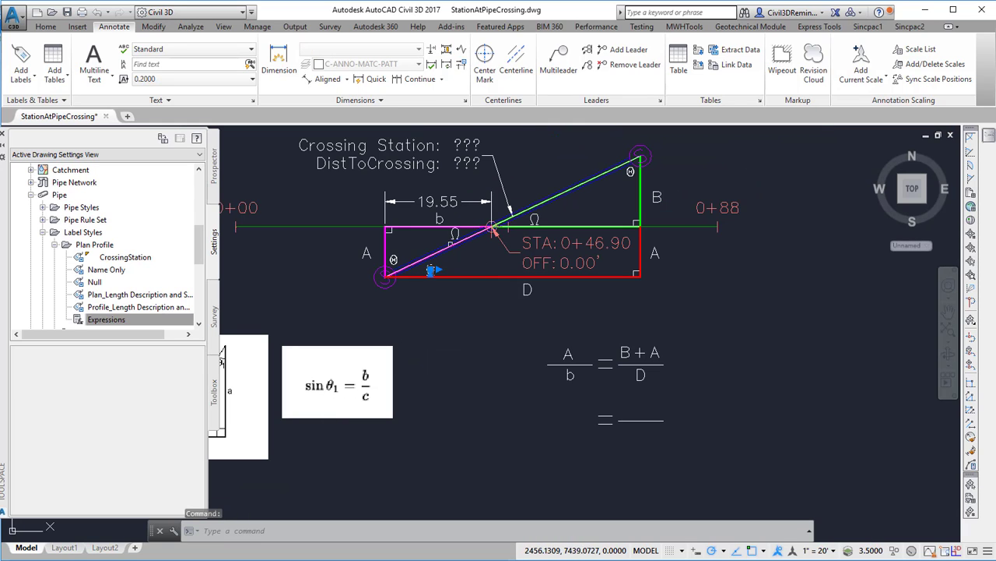
ctrl+drag(460, 237, 436, 272)
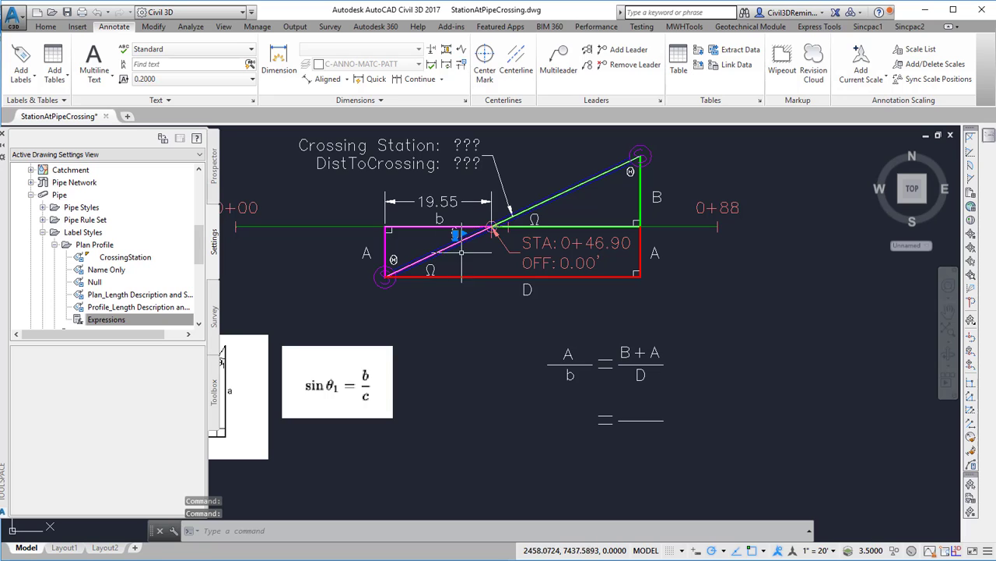
key(Escape)
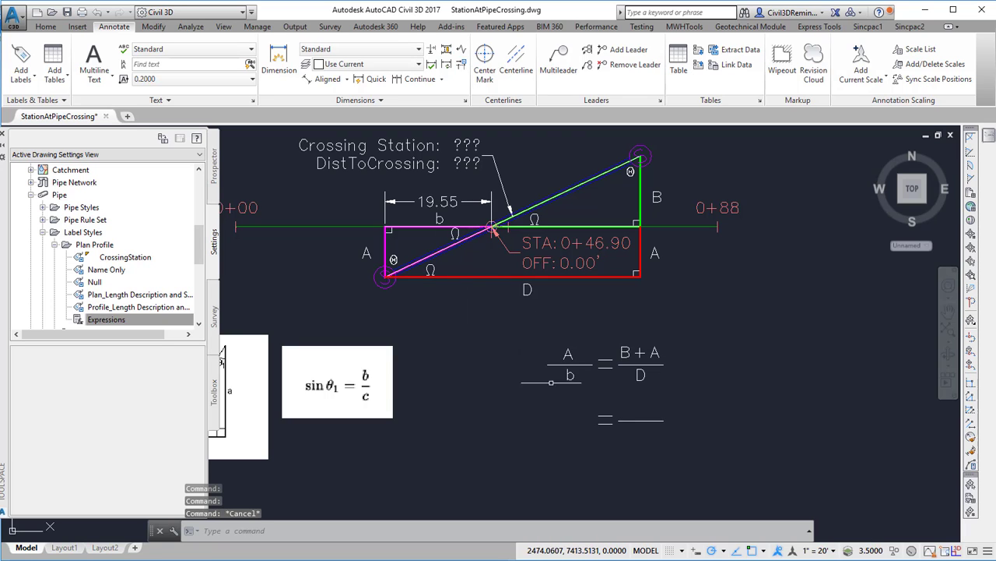
Step: Move the b label from the upper equation's left denominator straight down to the left side of the lower equation
click(573, 375)
click(571, 374)
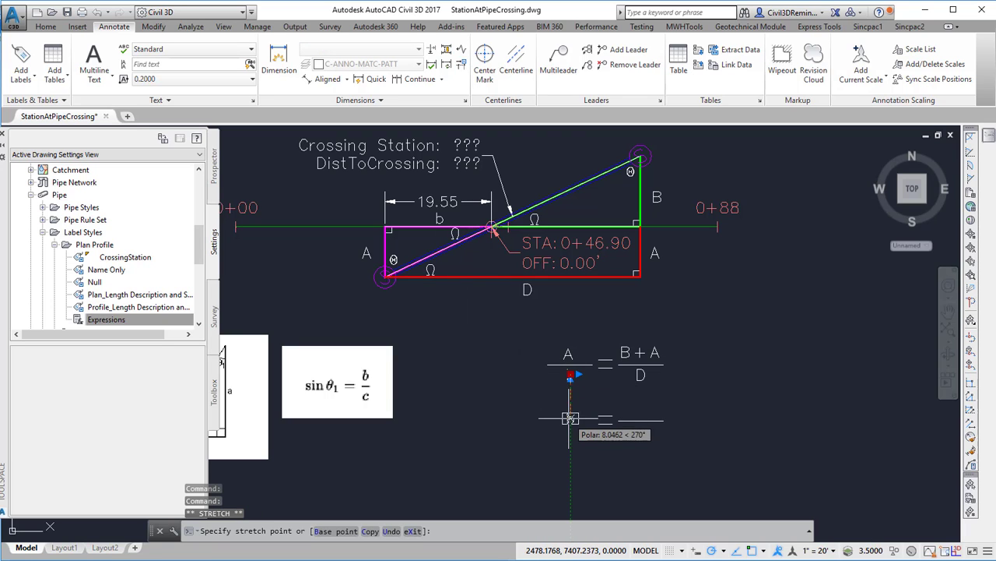
key(Escape)
key(Escape)
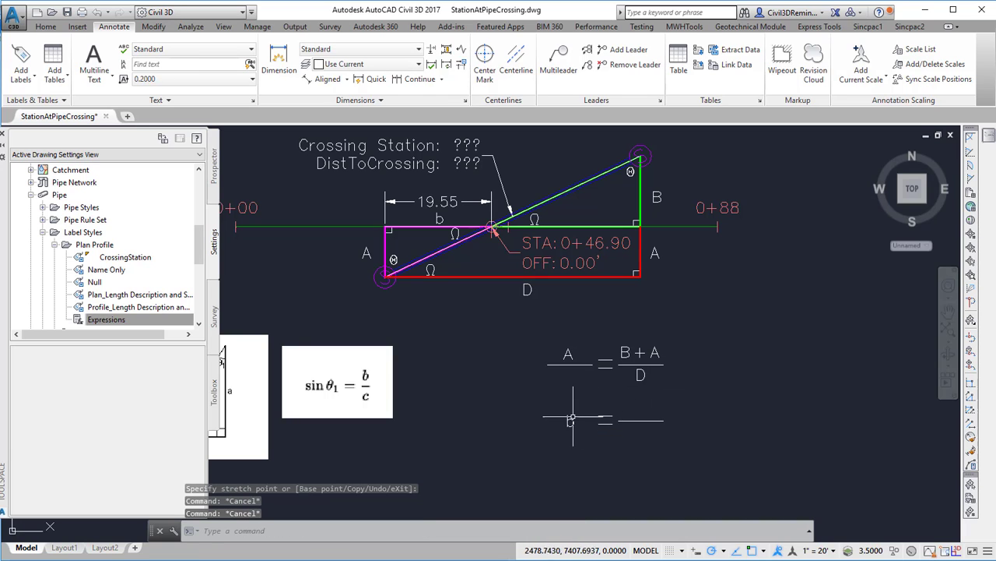
Step: Copy the A label from the upper equation's left numerator to above the lower equation's fraction line
click(568, 355)
click(570, 354)
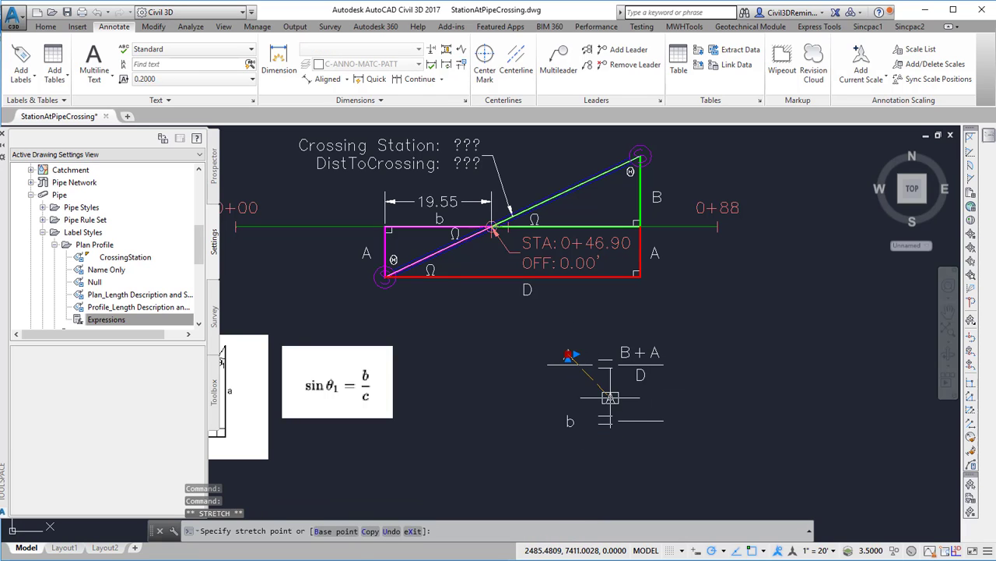
text(c)
key(Return)
click(628, 411)
key(Escape)
Step: Copy the D label from the upper equation's denominator to beside the A in the lower equation, forming the numerator AD
click(642, 372)
click(641, 375)
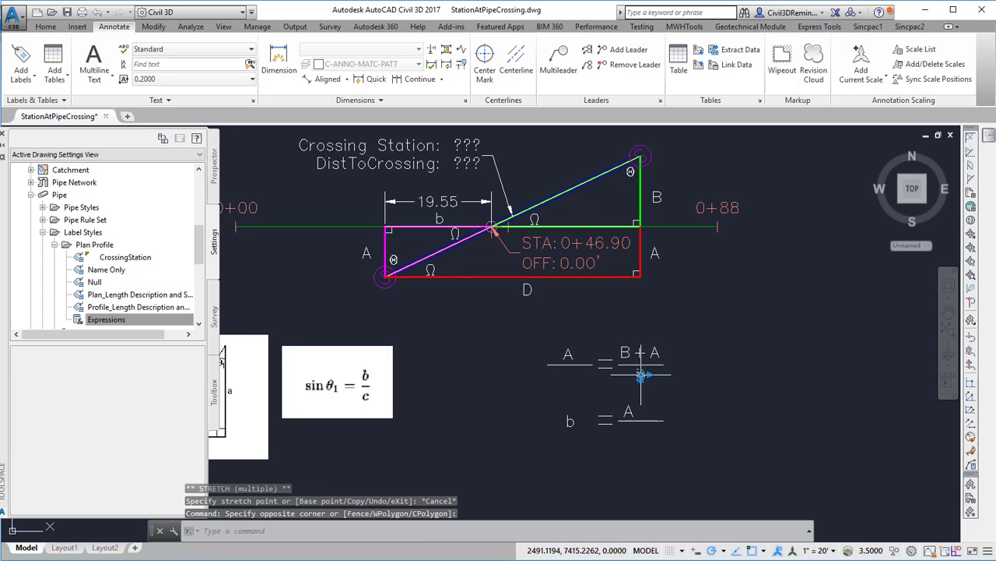
click(641, 375)
text(c)
key(Return)
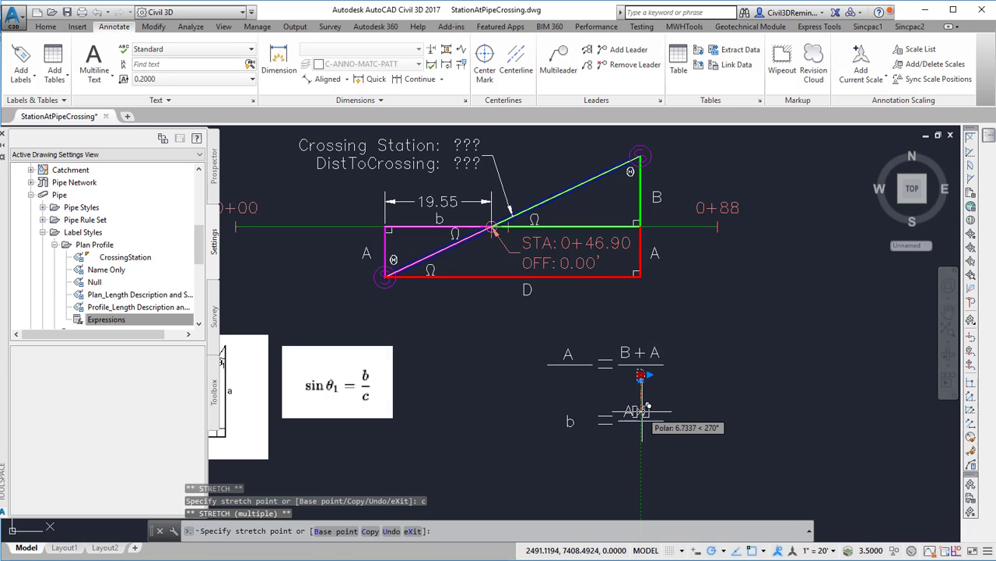
click(642, 411)
key(Escape)
key(Escape)
key(Escape)
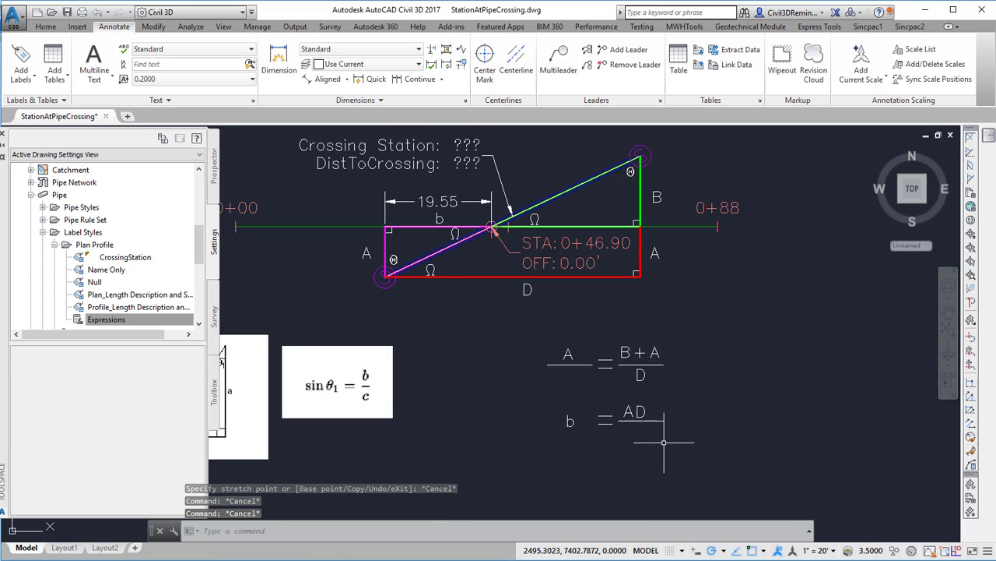
Step: Copy the B + A labels from the upper equation to beneath the lower equation's fraction line as its denominator
click(678, 354)
click(619, 333)
click(640, 353)
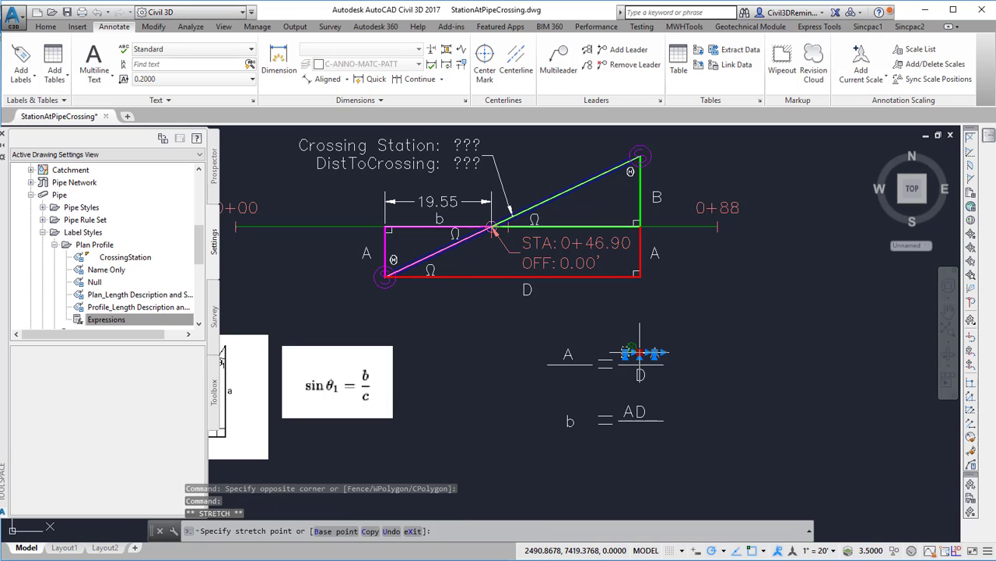
key(space)
text(c)
key(Return)
click(640, 435)
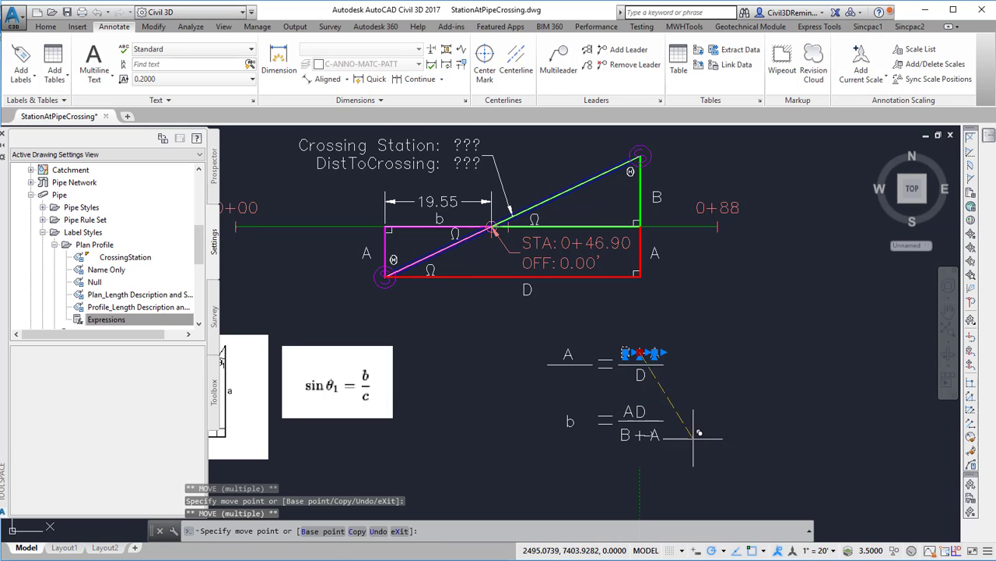
key(Escape)
key(Escape)
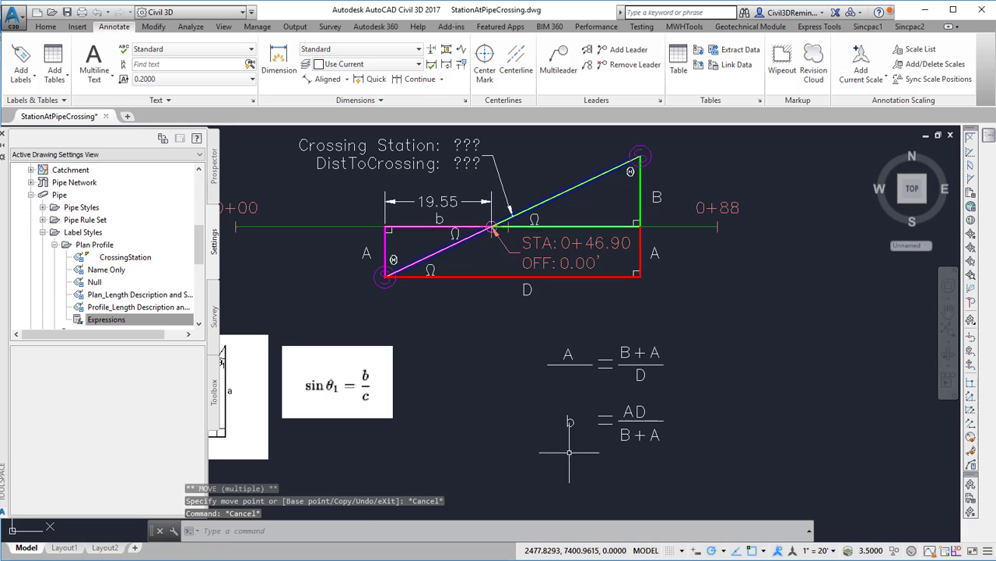
Step: Create a new pipe plan profile label expression named DistanceToPipeCrossing
middle_drag(572, 451, 647, 443)
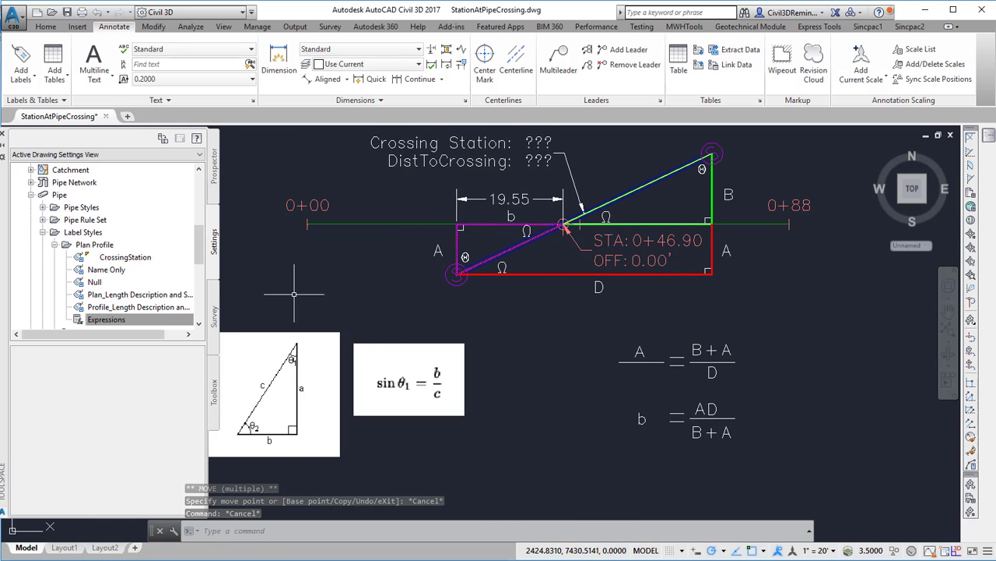
click(174, 320)
right_click(171, 320)
click(194, 326)
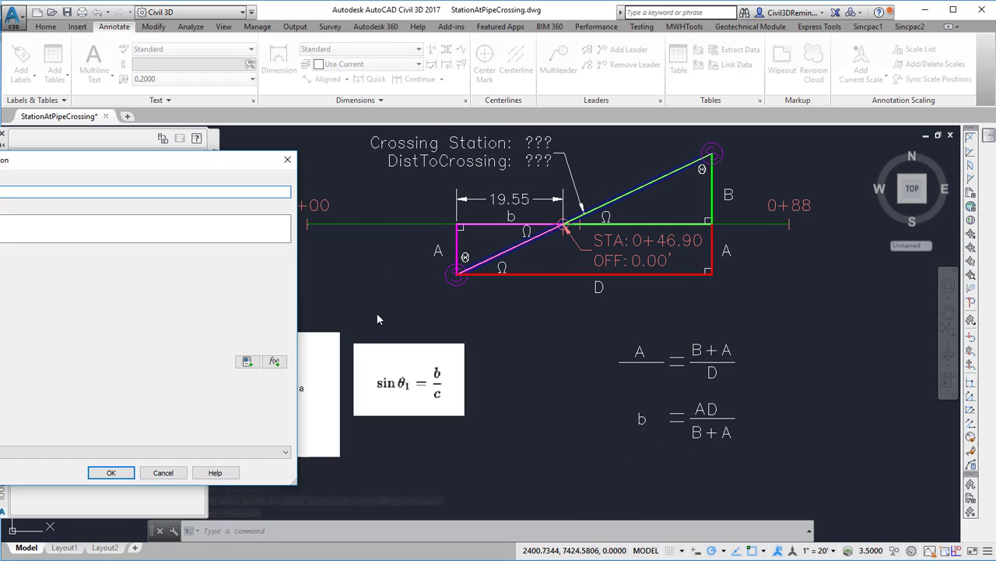
drag(109, 168, 232, 189)
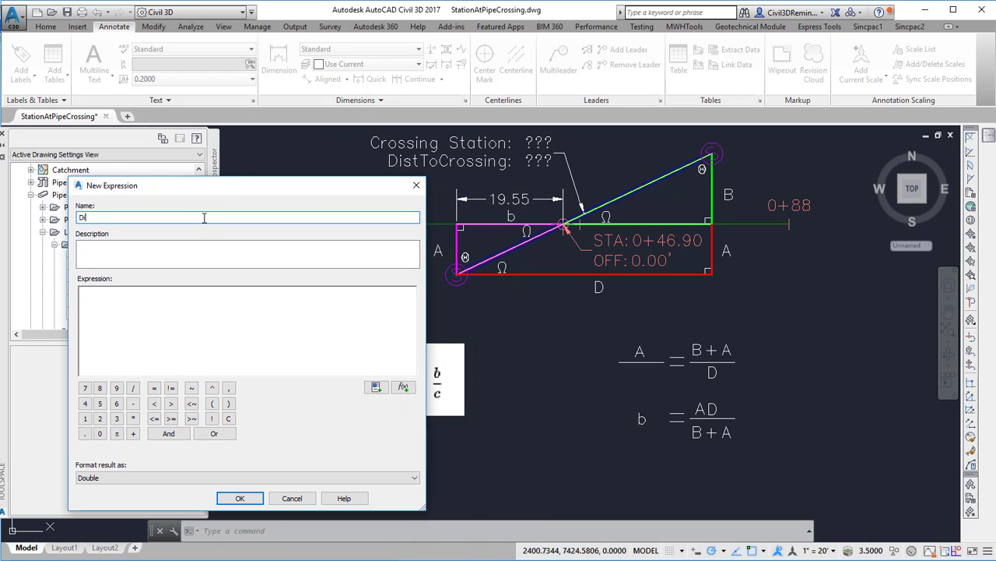
text(DistanceToPipeCrossing)
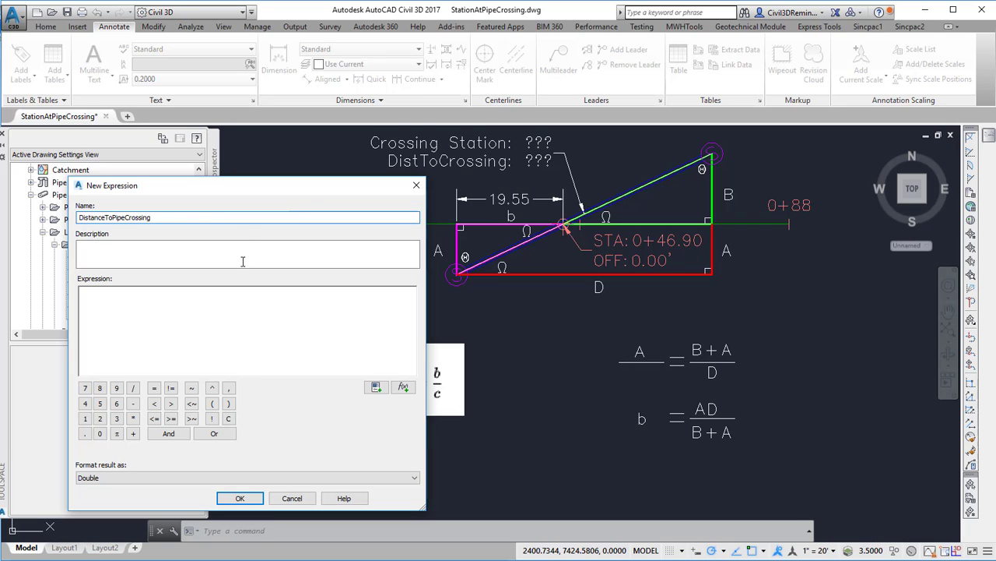
Step: Begin the expression with the absolute start offset and an opened multiplication, (ABS({Start Offset})*(
click(156, 320)
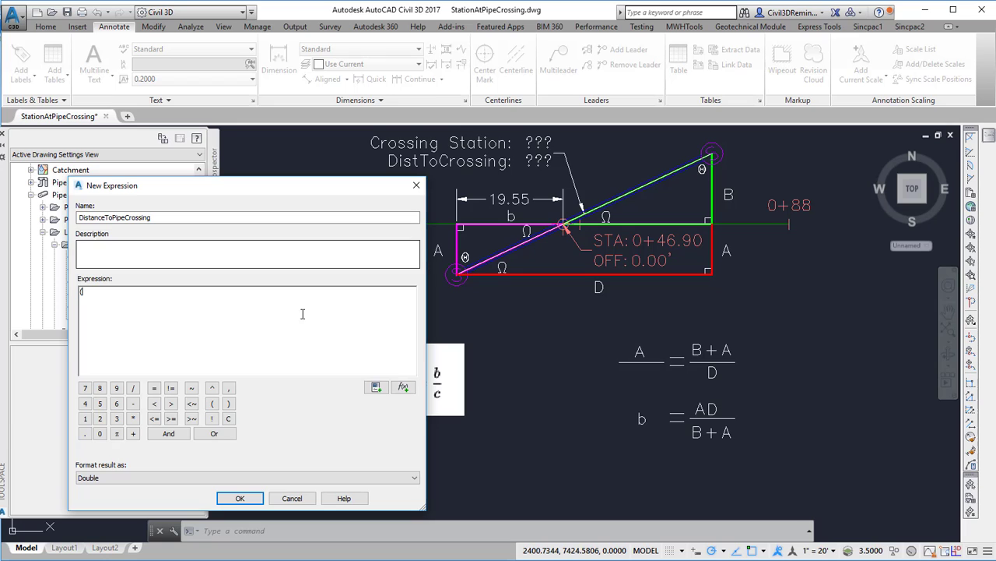
click(374, 387)
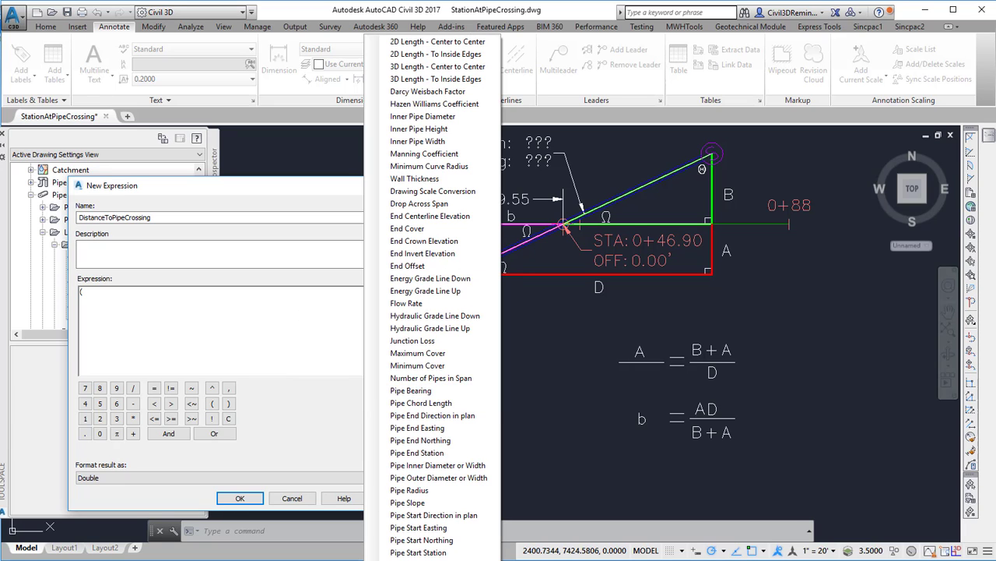
click(410, 559)
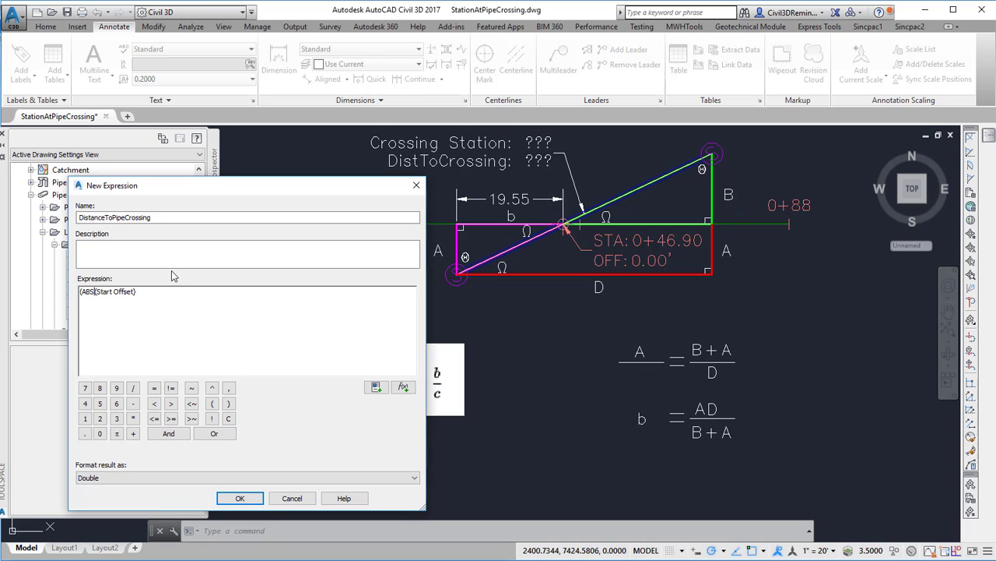
text())
text())
drag(141, 291, 149, 292)
click(156, 294)
text(()
Step: Enter {Pipe End Station}-{Pipe Start Station} as the parenthesised second factor of the numerator
click(404, 387)
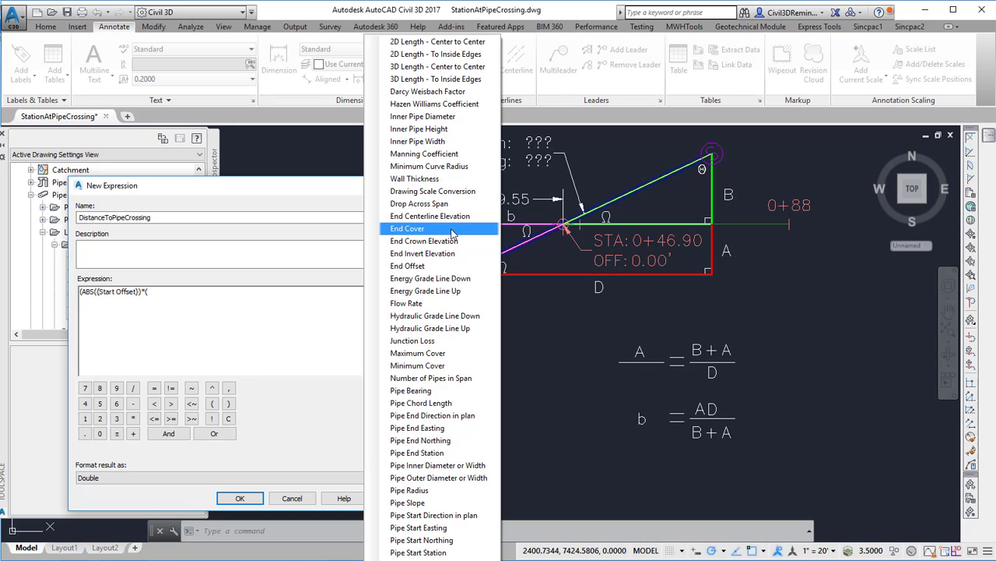
click(449, 452)
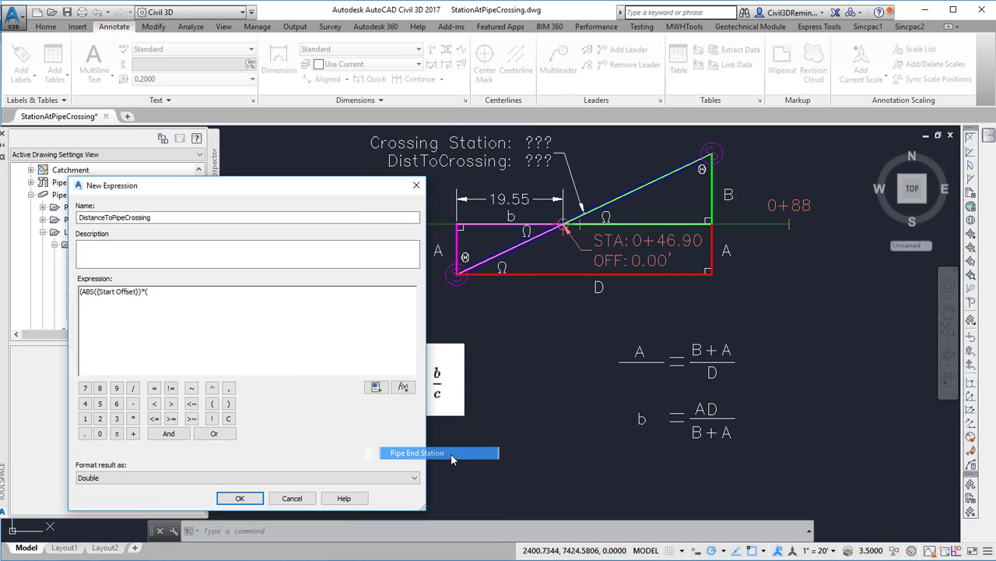
text(-)
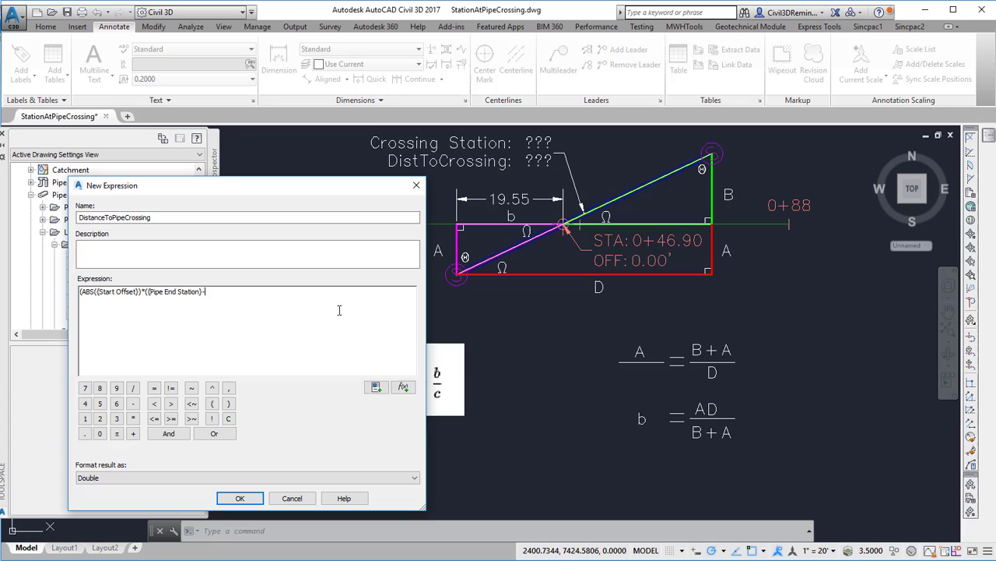
click(376, 387)
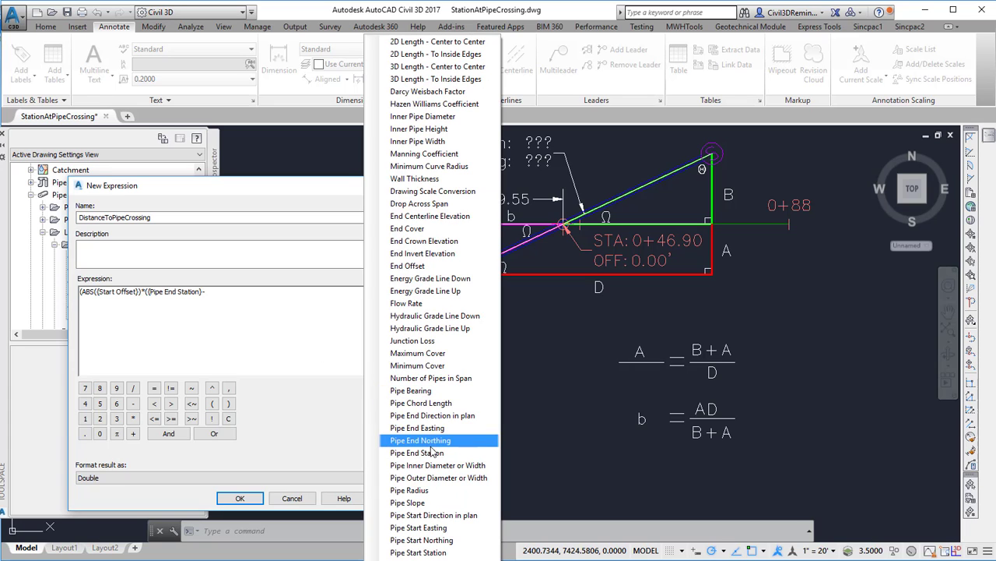
click(438, 552)
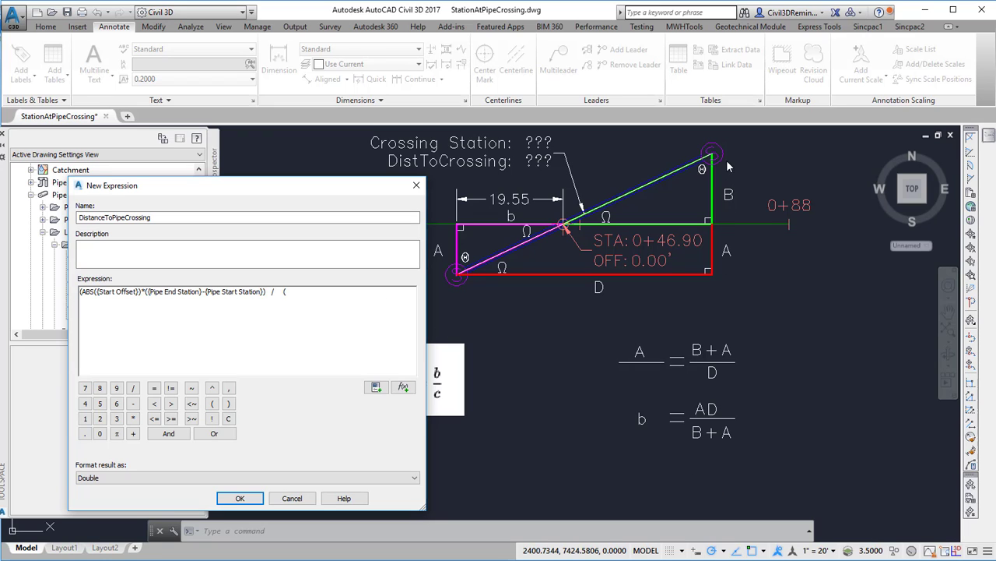
Step: Start the expression's denominator after the division sign with the absolute end offset and a plus sign, (ABS({End Offset})+
click(376, 387)
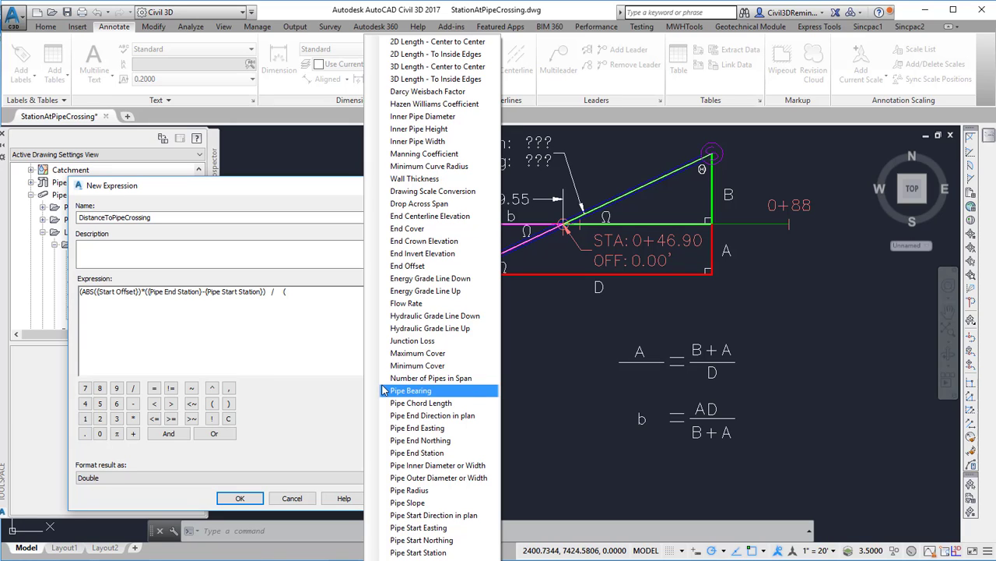
click(407, 266)
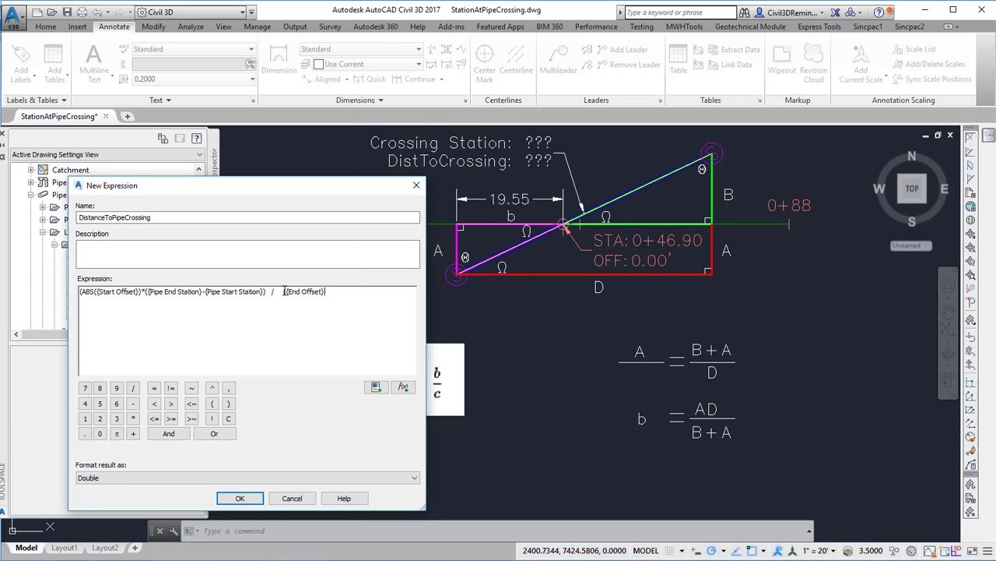
click(287, 292)
text((ABS()
Step: Copy the ABS({Start Offset}) term from the numerator to the end of the denominator and close its parenthesis
drag(104, 290, 81, 290)
key(ctrl+c)
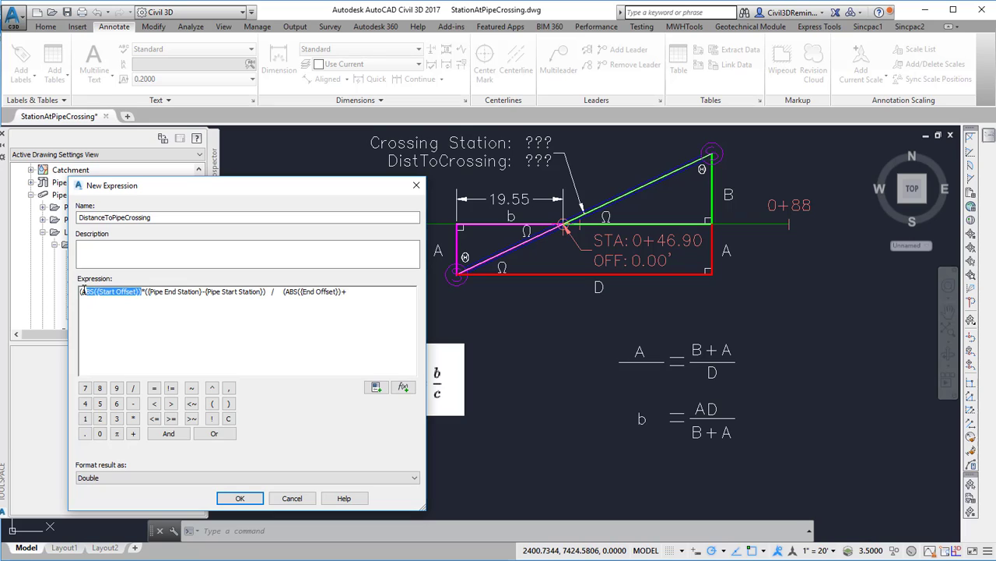
click(357, 291)
key(ctrl+v)
text())
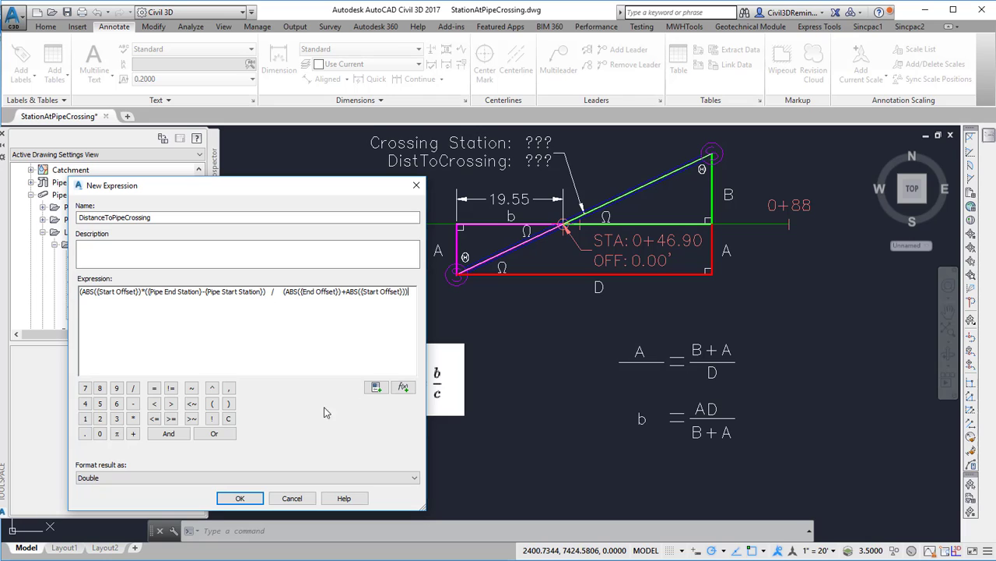
Step: Try to accept the expression, and add a closing parenthesis to the numerator after {Pipe Start Station})
click(240, 499)
click(356, 379)
text())
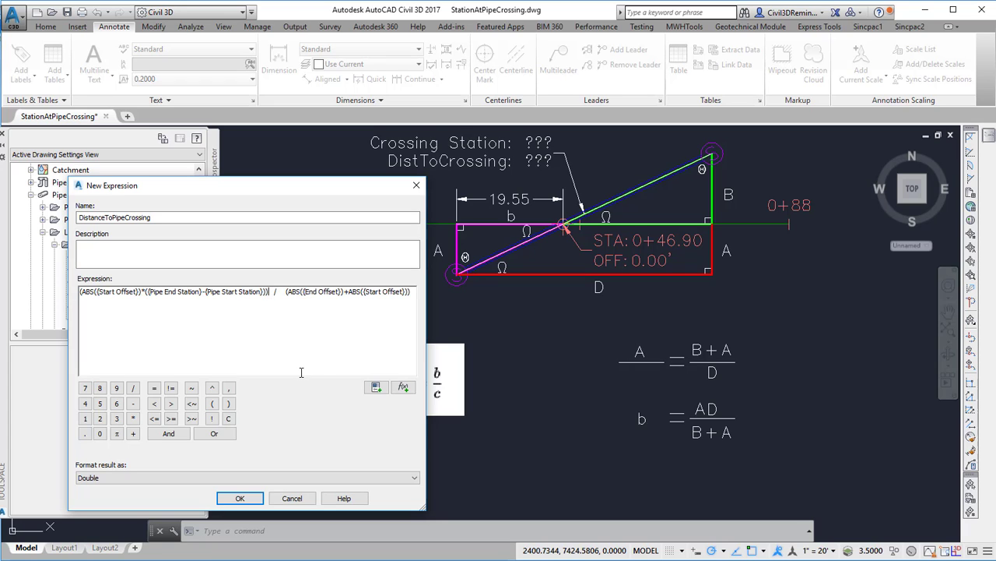
Step: Save the DistanceToPipeCrossing expression and open the CrossingStation label style's Pipe Text contents for editing
click(246, 495)
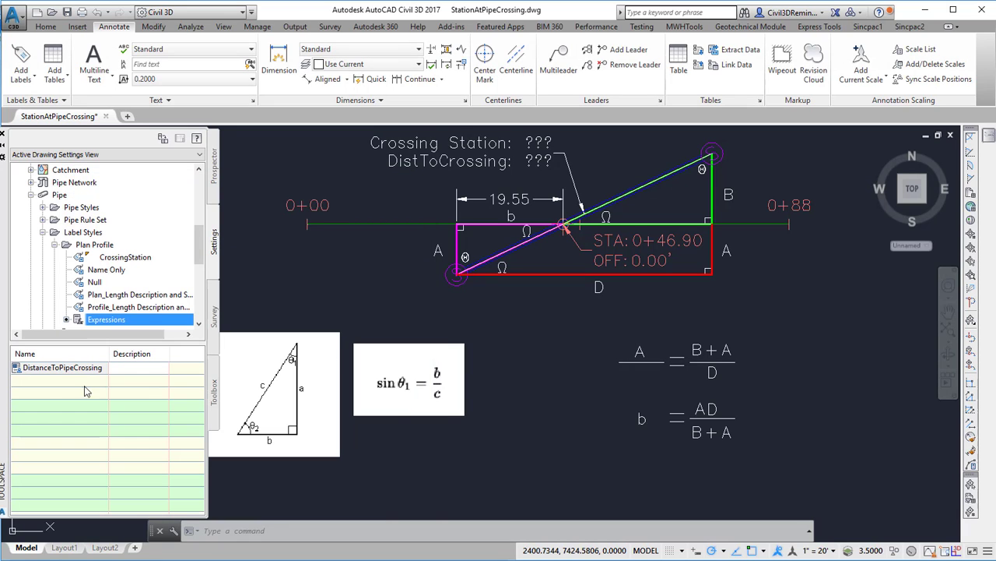
right_click(123, 259)
click(155, 268)
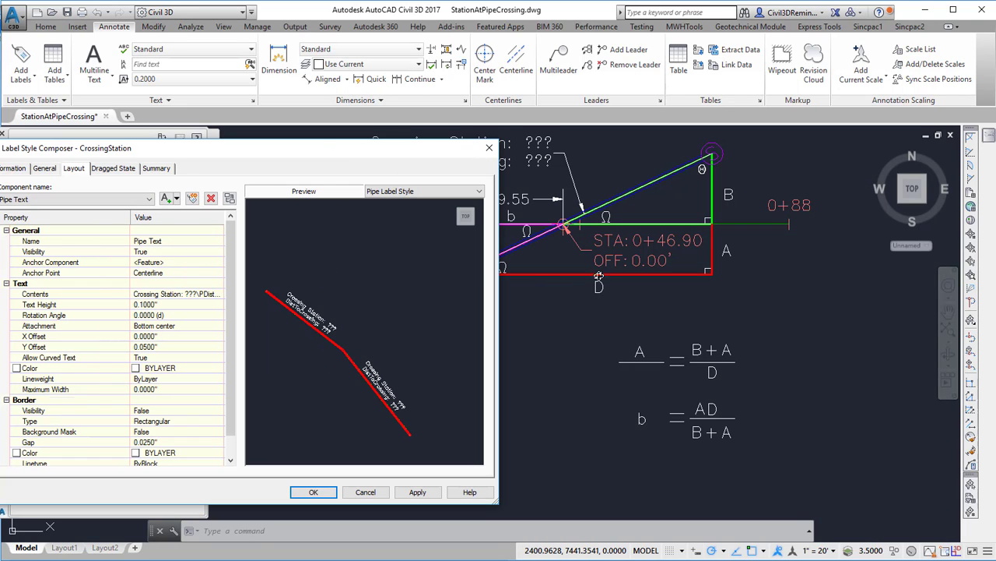
click(177, 293)
click(219, 293)
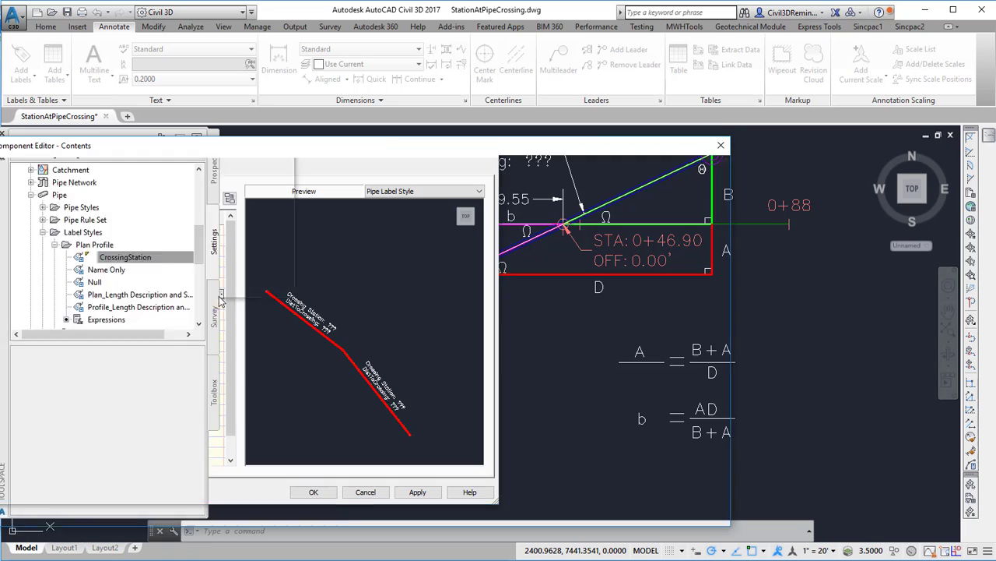
Step: Replace the ??? after DistToCrossing with the DistanceToPipeCrossing property at 0.01 precision and save the label style
double_click(576, 186)
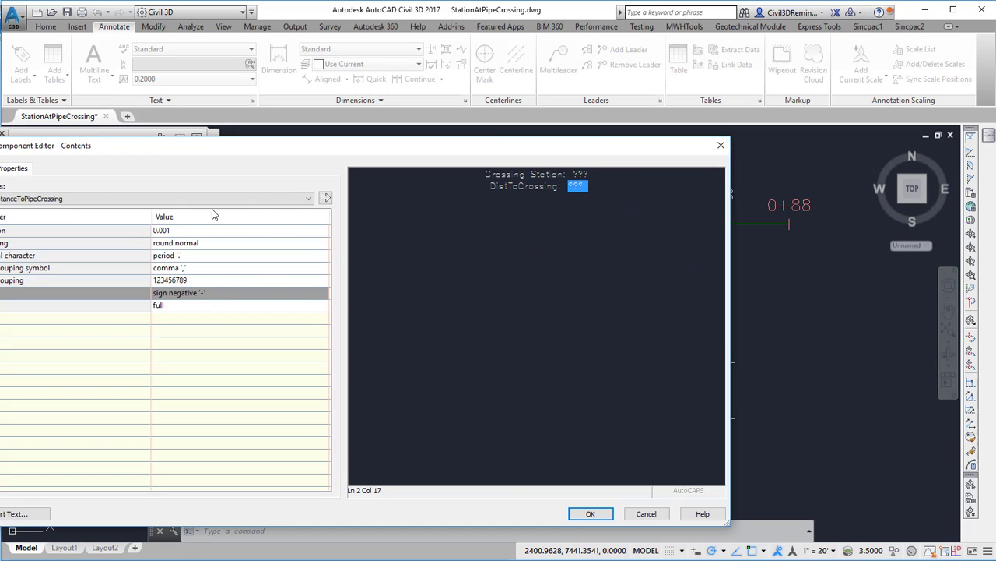
click(309, 198)
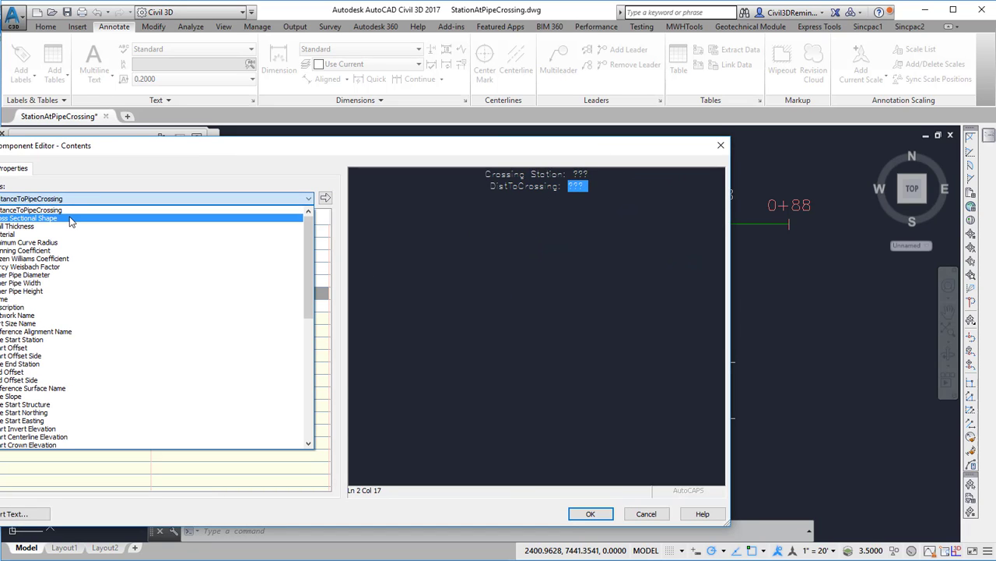
click(68, 211)
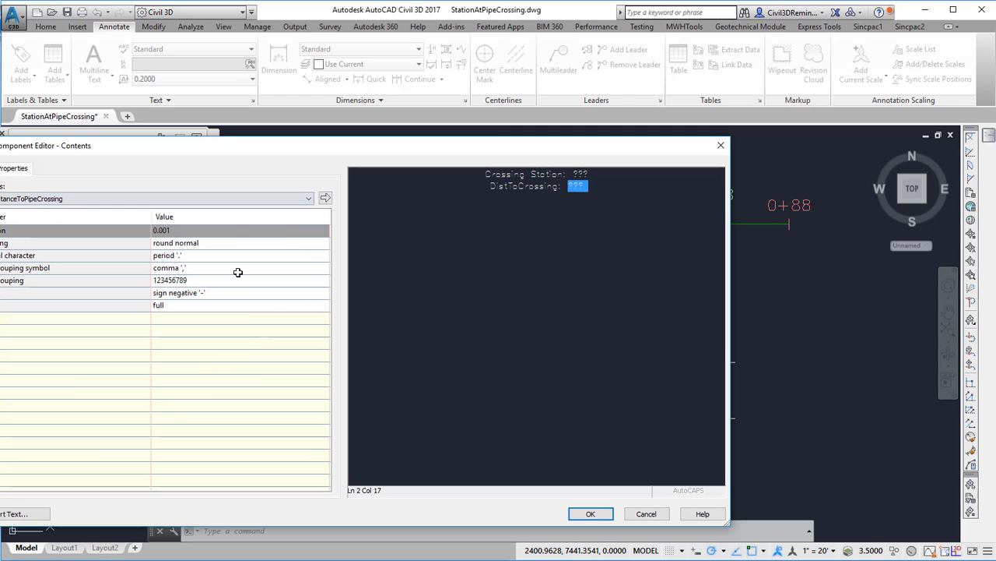
click(230, 230)
click(207, 263)
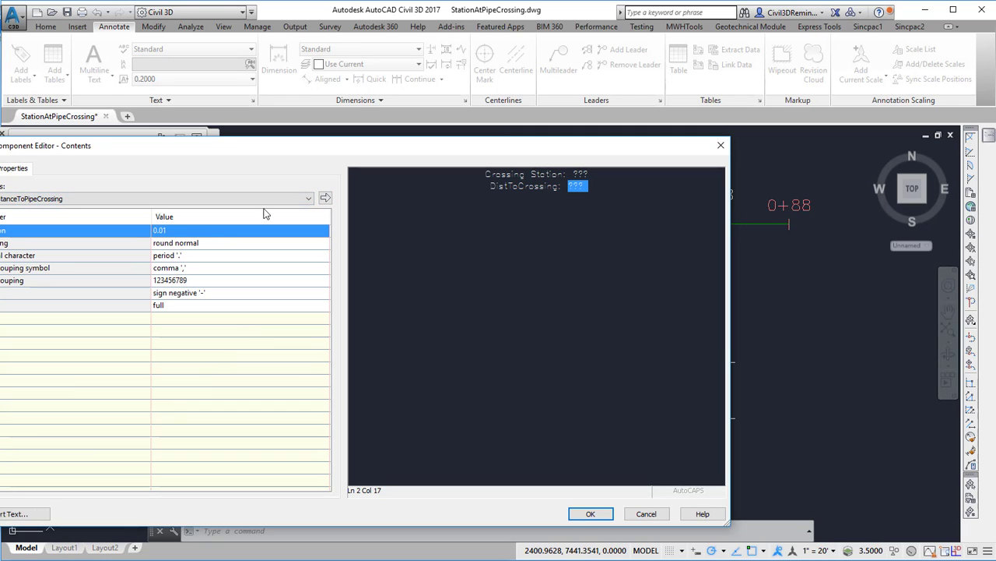
click(325, 199)
click(590, 514)
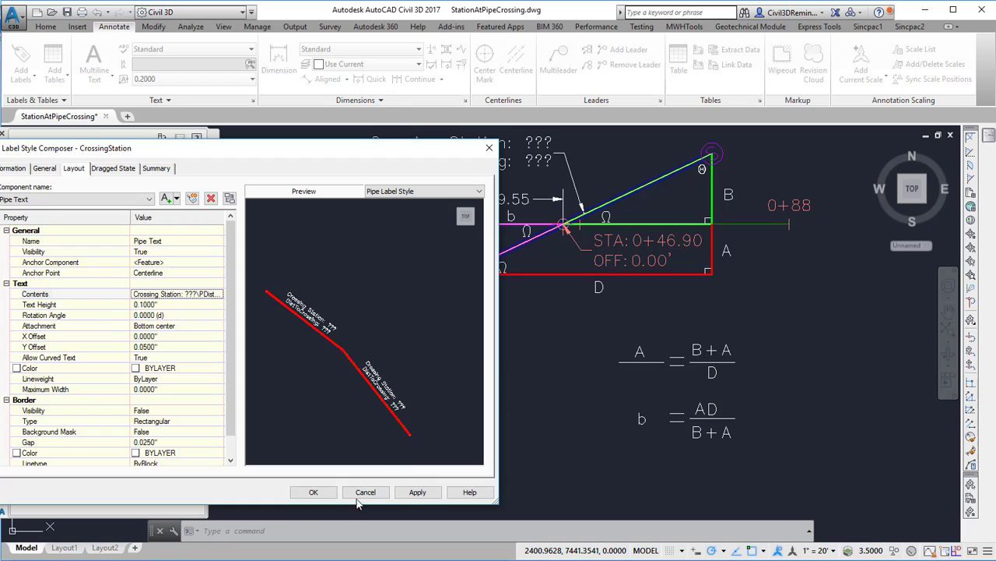
click(313, 492)
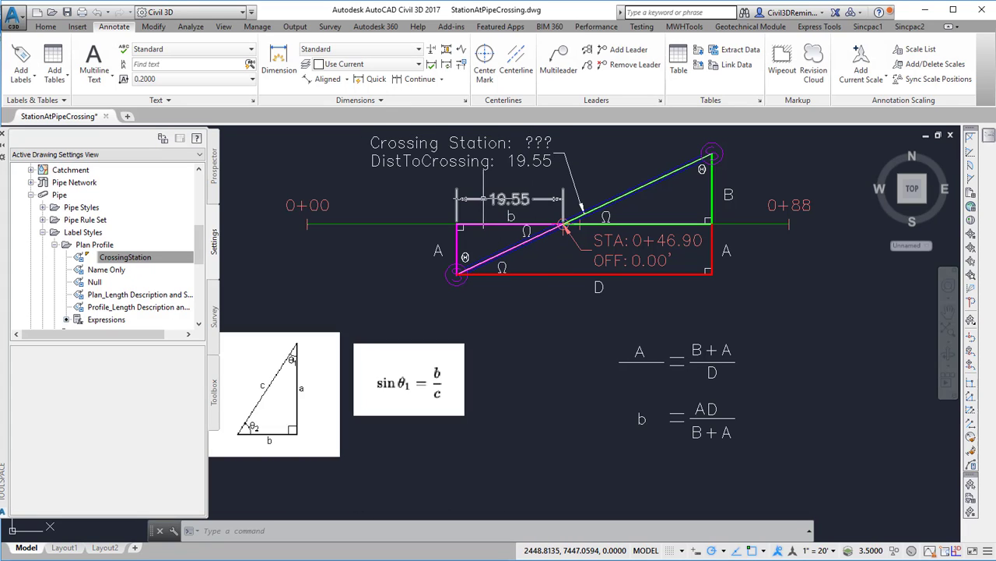
Step: Create a new expression named CrossingStation for the Plan Profile pipe label styles
middle_drag(510, 198, 572, 210)
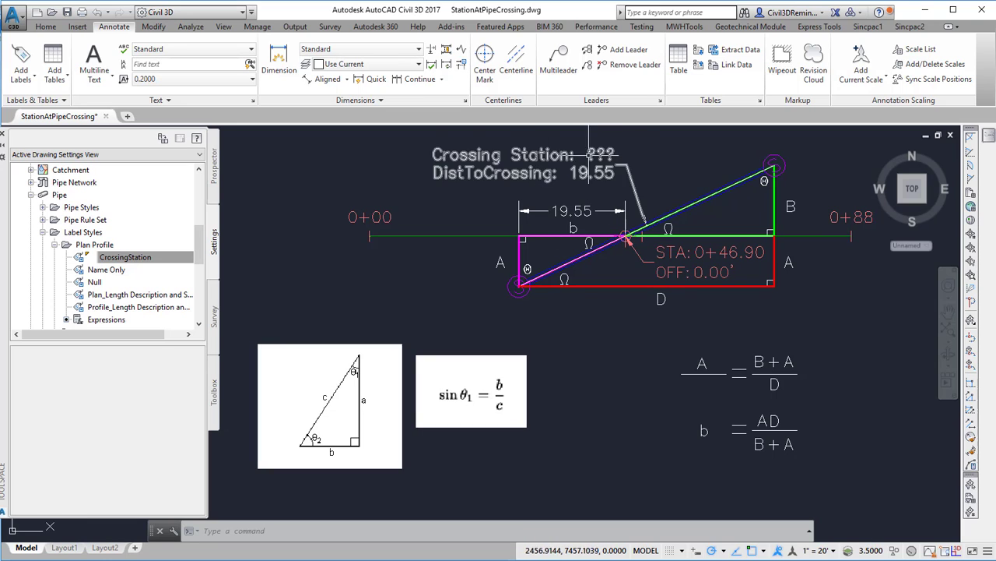
right_click(98, 323)
click(119, 326)
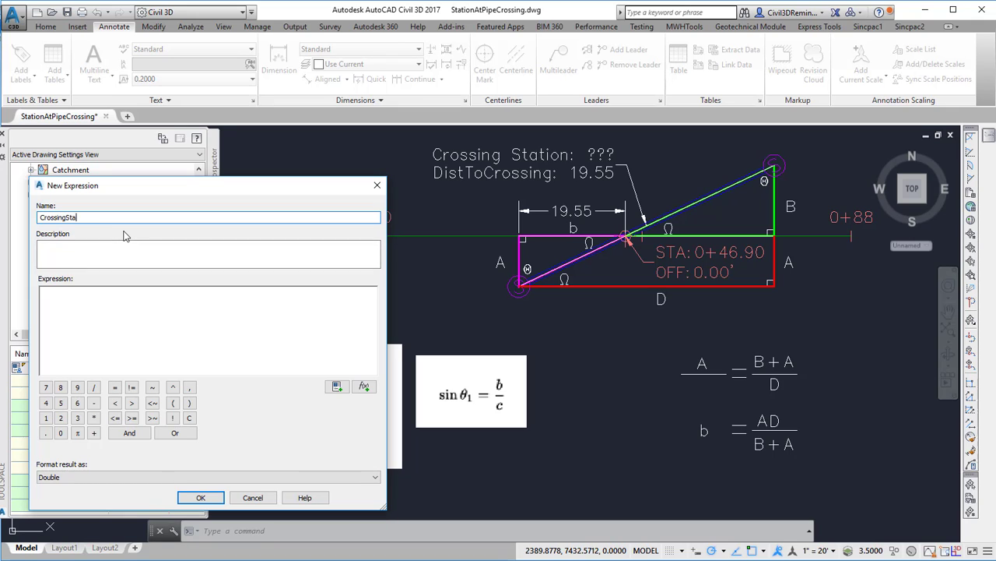
text(CrossingStation)
click(88, 311)
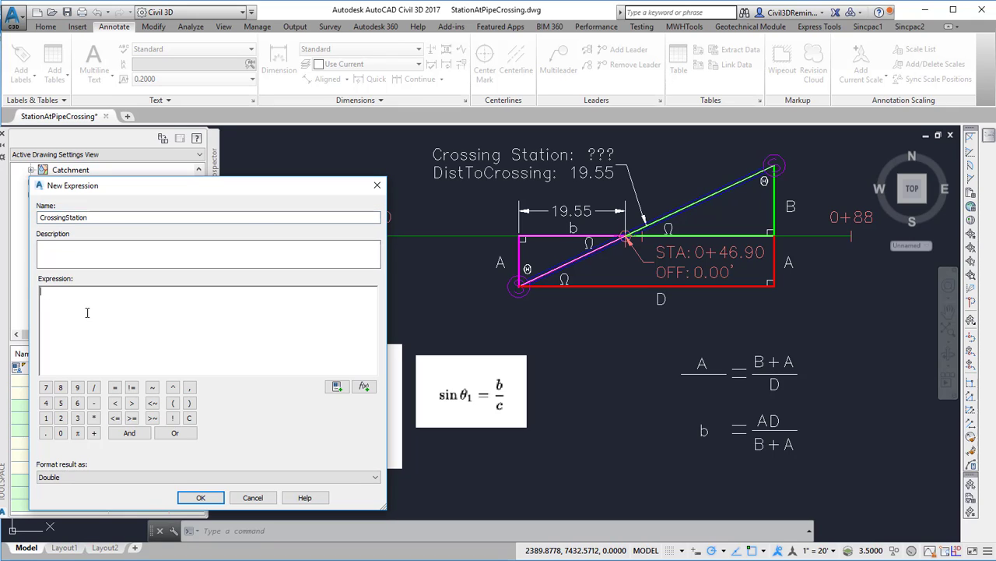
Step: Enter {Pipe Start Station}+DistanceToPipeCrossing as the expression, picking both properties from the available ones
click(337, 387)
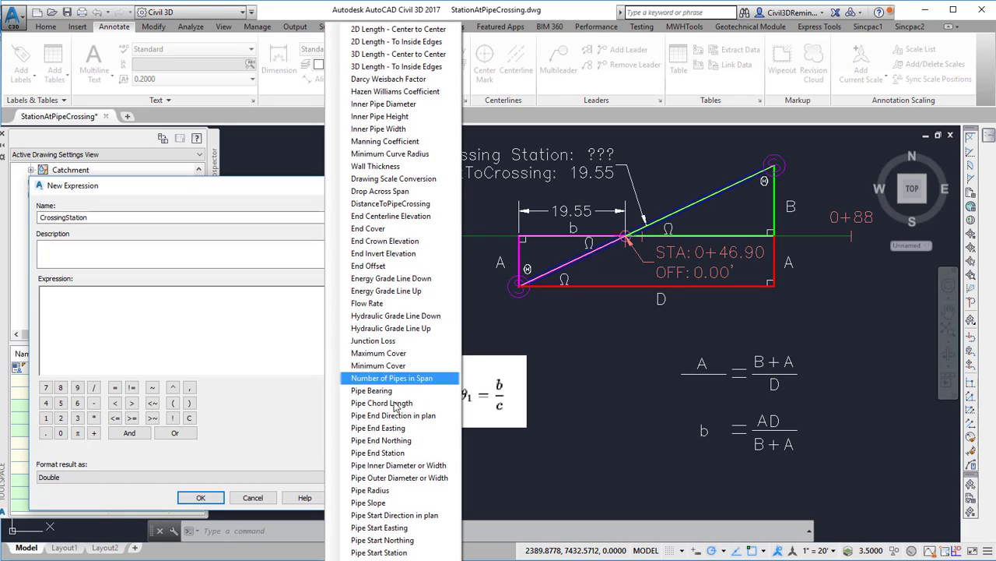
click(380, 551)
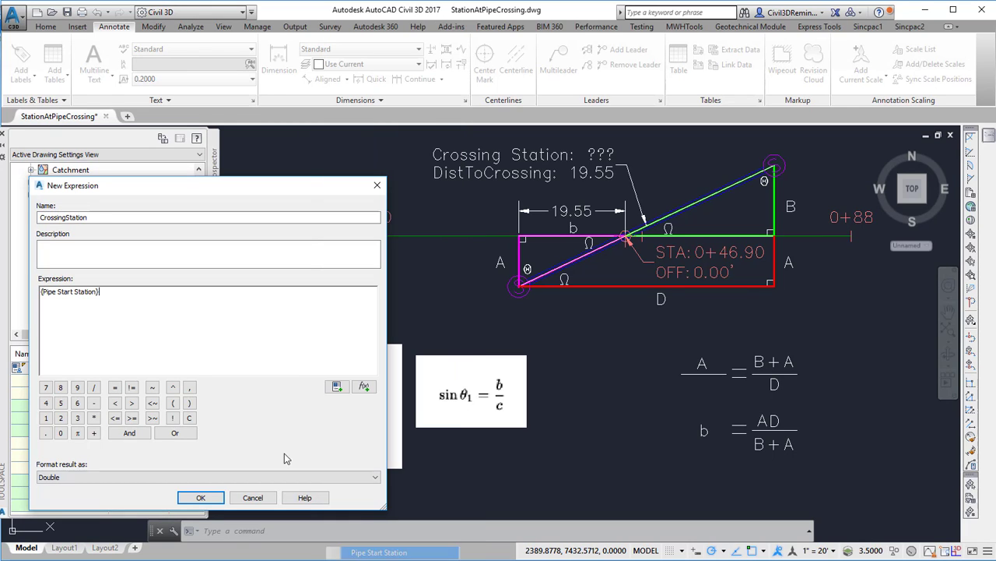
text(+)
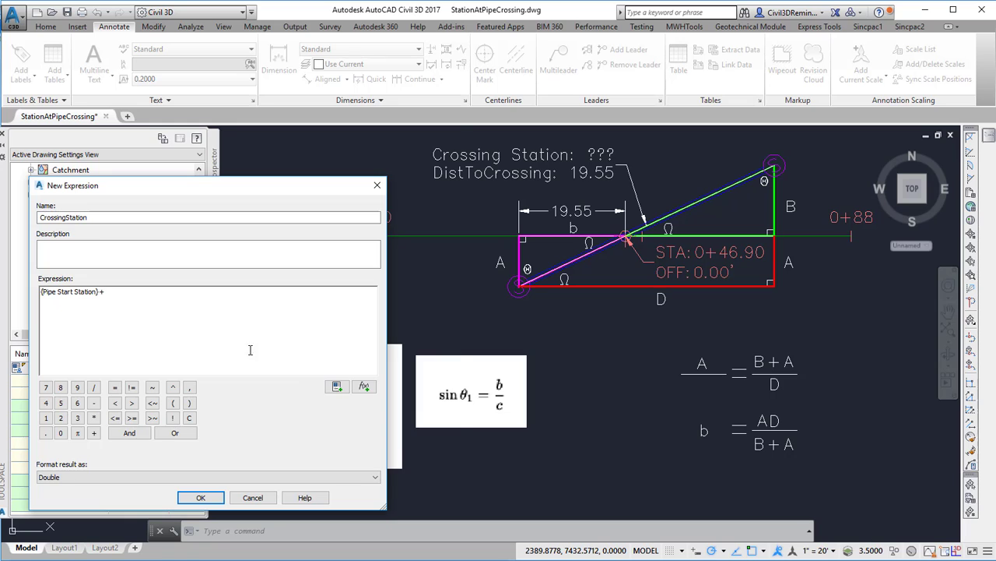
click(338, 387)
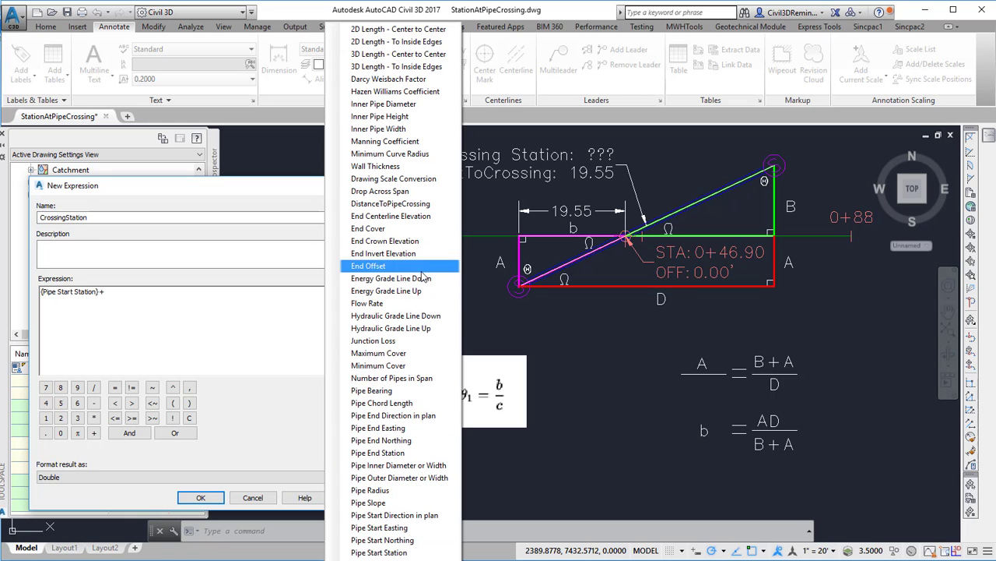
click(423, 204)
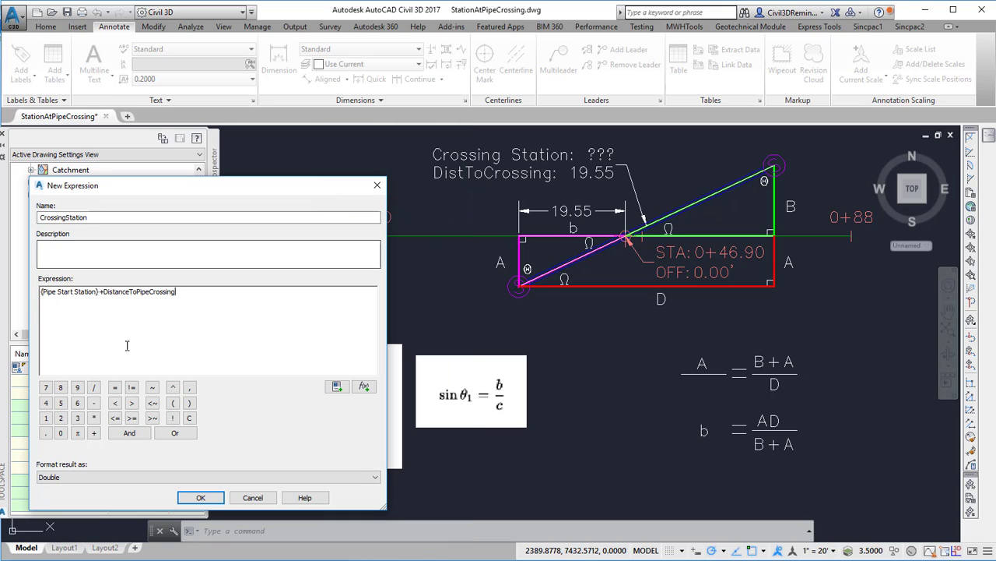
Step: Format the expression's result as Station and save the expression
click(147, 476)
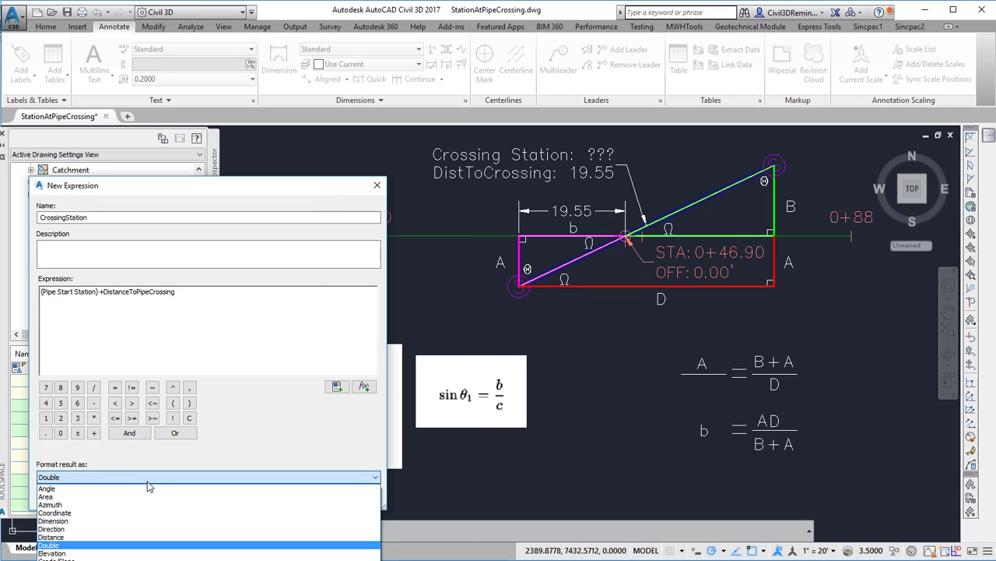
click(128, 559)
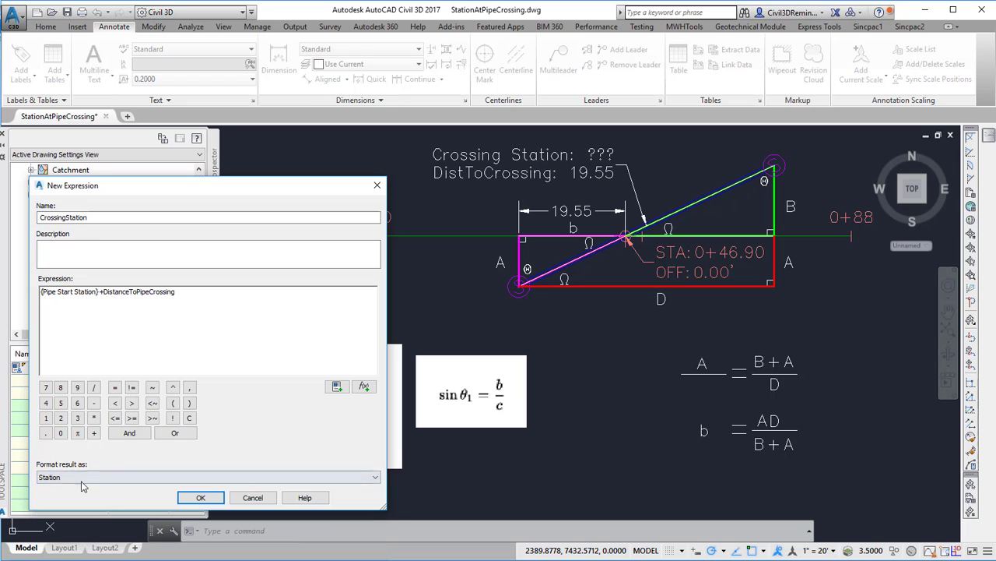
click(201, 497)
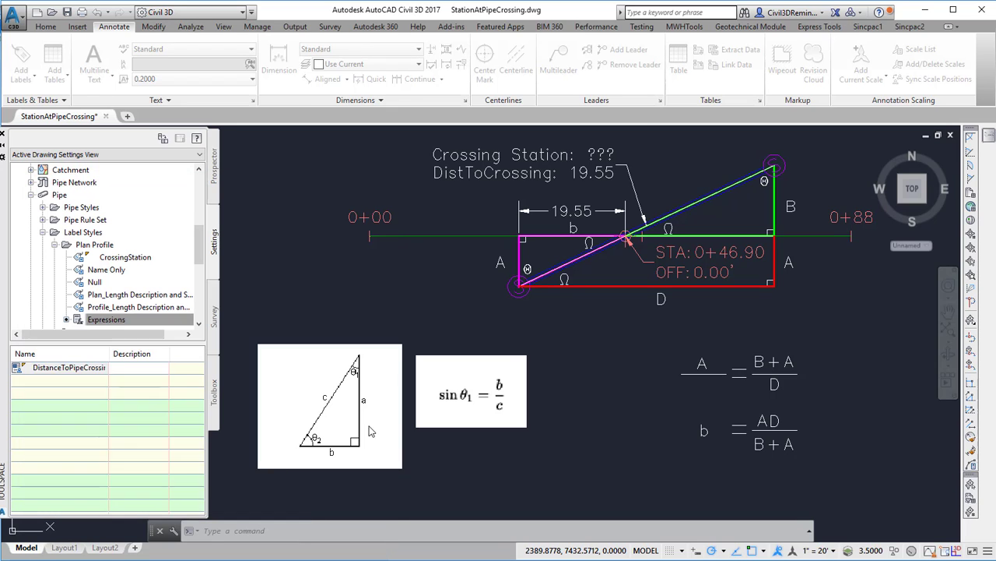
Step: Open the Pipe Text contents of the CrossingStation label style in the text component editor
right_click(120, 260)
click(144, 264)
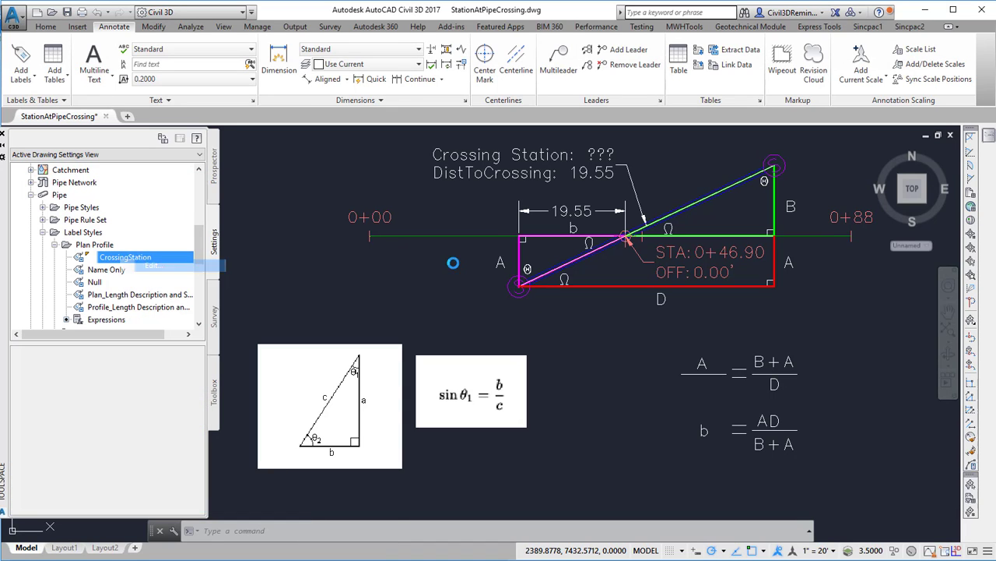
click(137, 293)
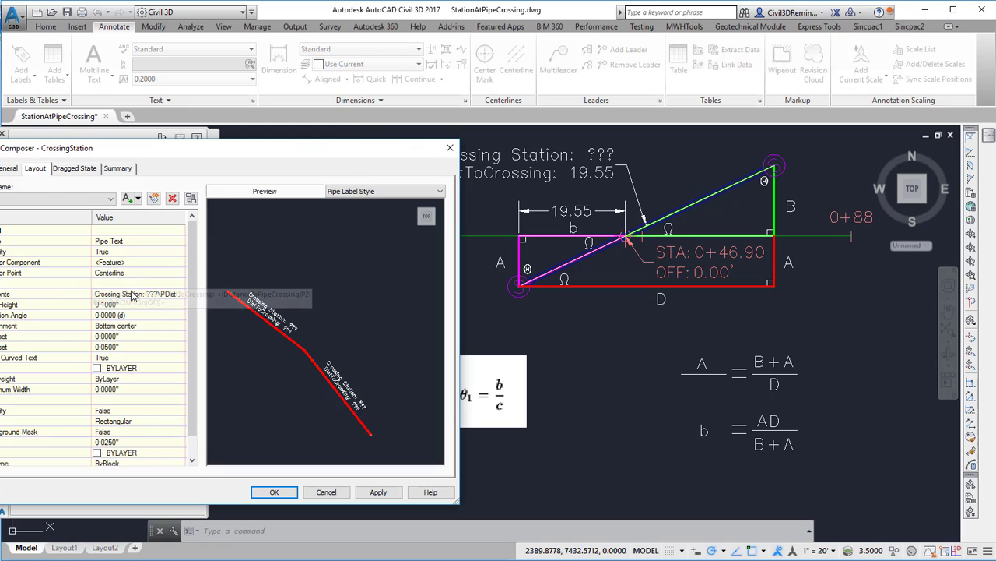
click(180, 294)
Step: Replace the ??? after Crossing Station with the CrossingStation property in station format and save the label style
click(549, 174)
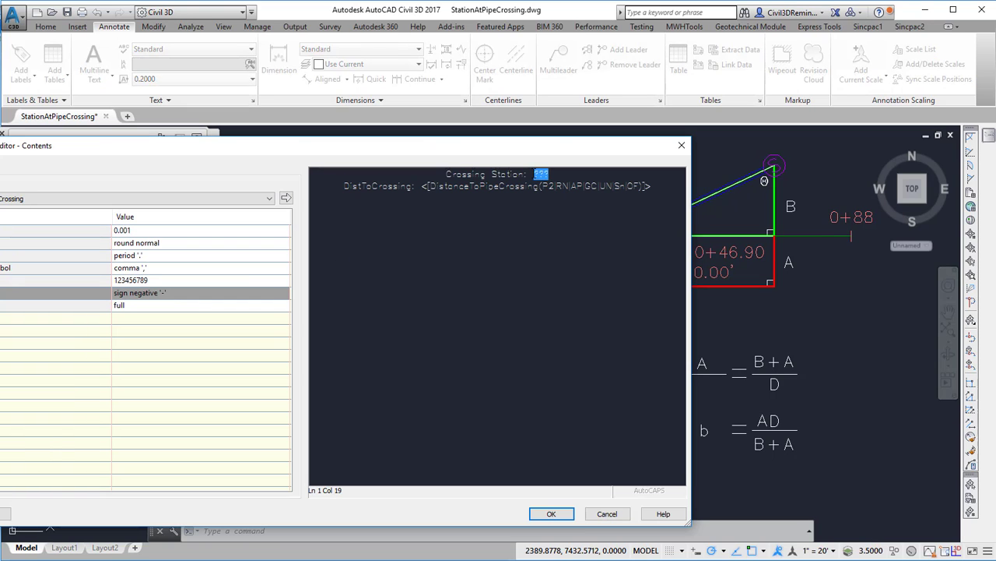
click(156, 199)
click(155, 198)
drag(235, 147, 398, 137)
click(262, 189)
click(233, 202)
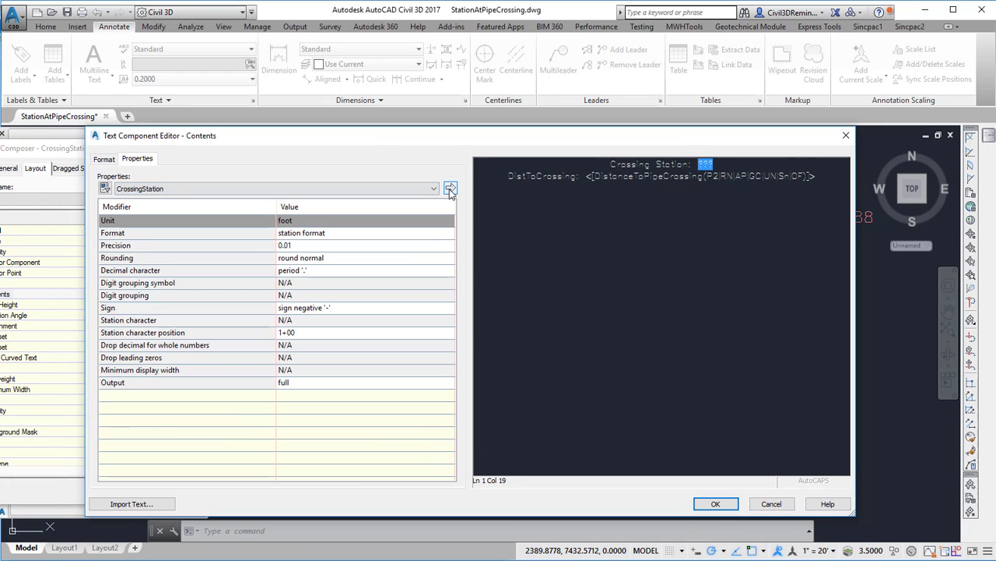
click(450, 189)
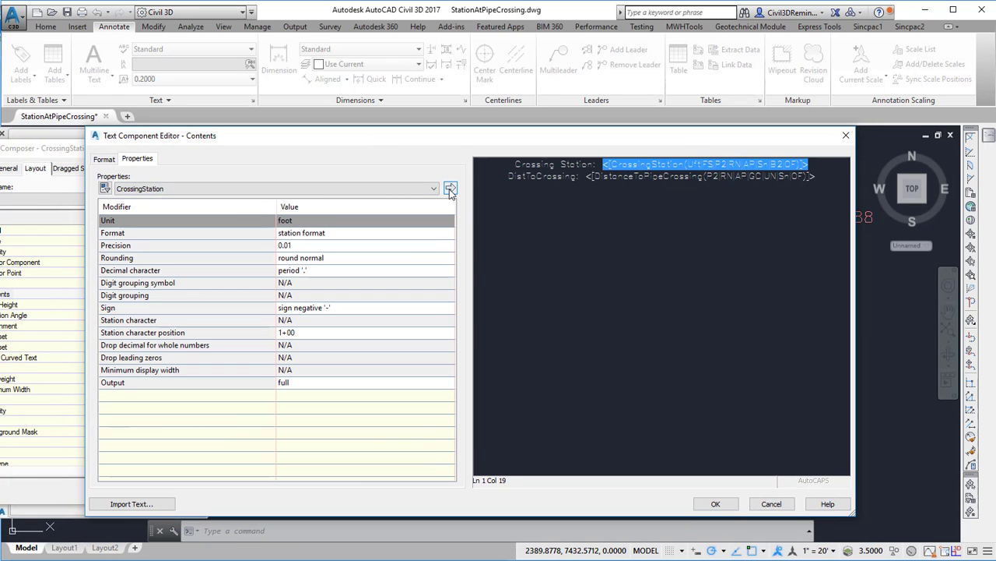
click(715, 504)
click(274, 492)
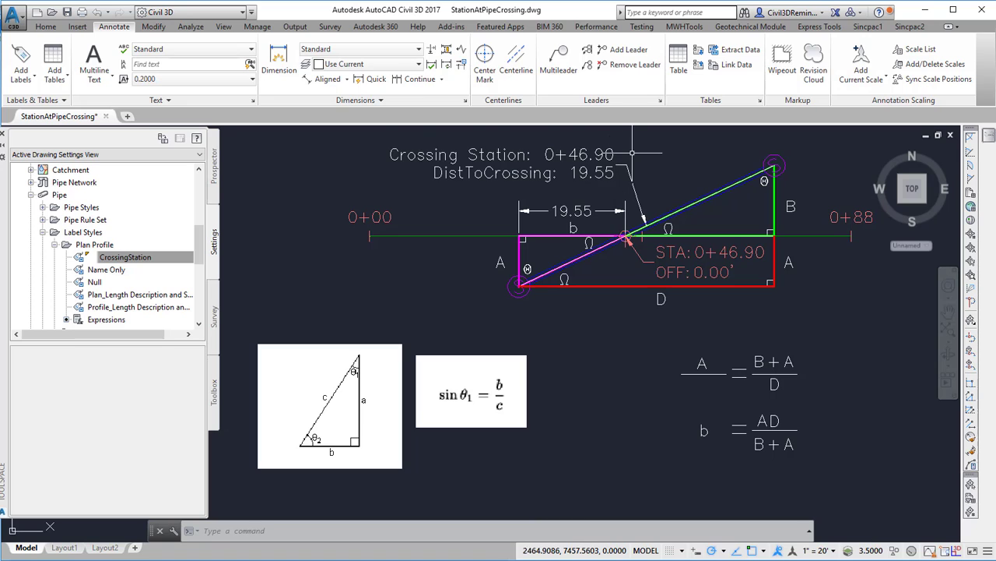
click(734, 267)
key(Escape)
key(Escape)
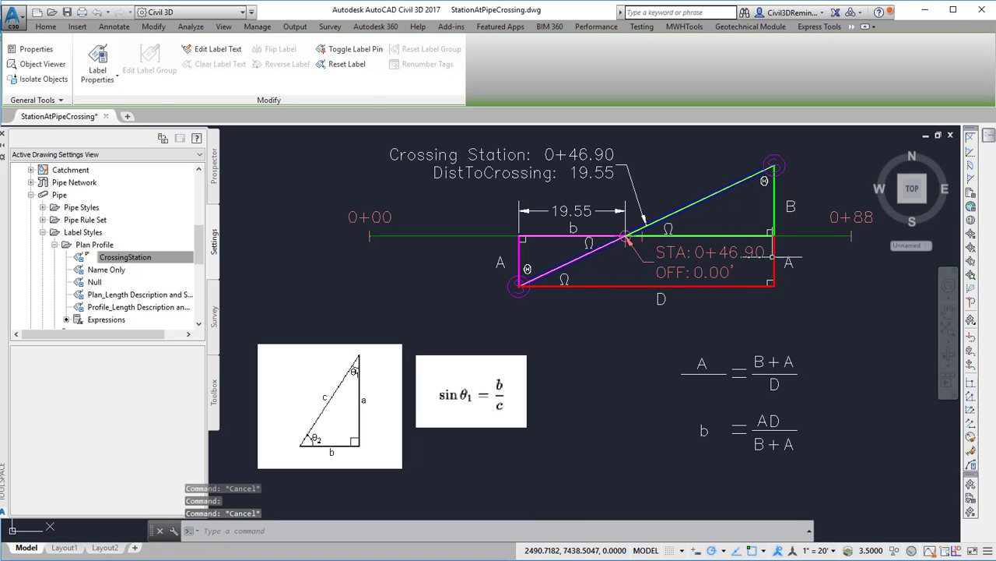